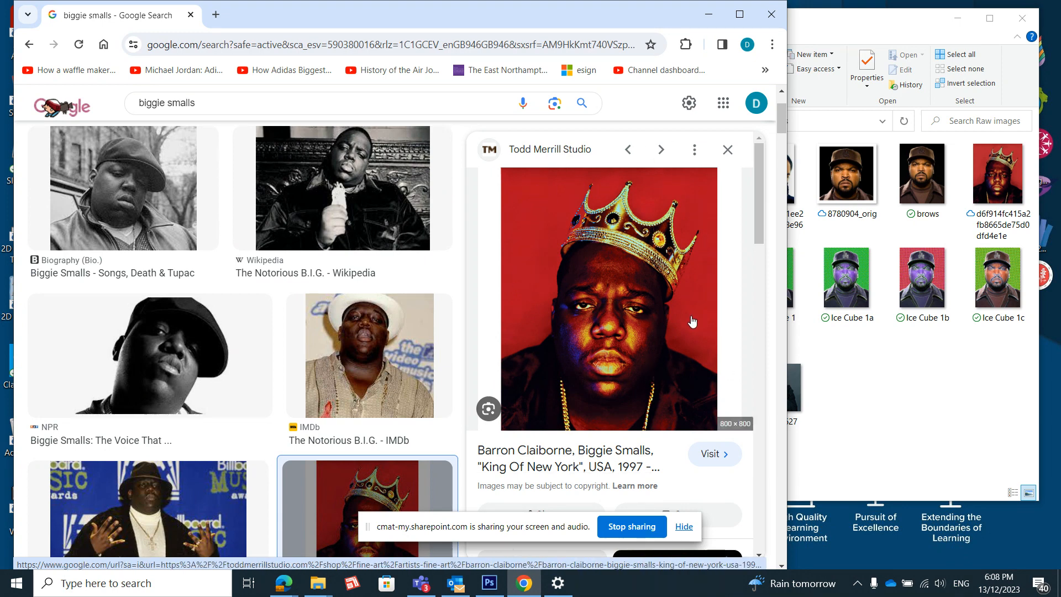
- Look through the Biggie Smalls image results for a clear, well-lit portrait to work from
click(381, 354)
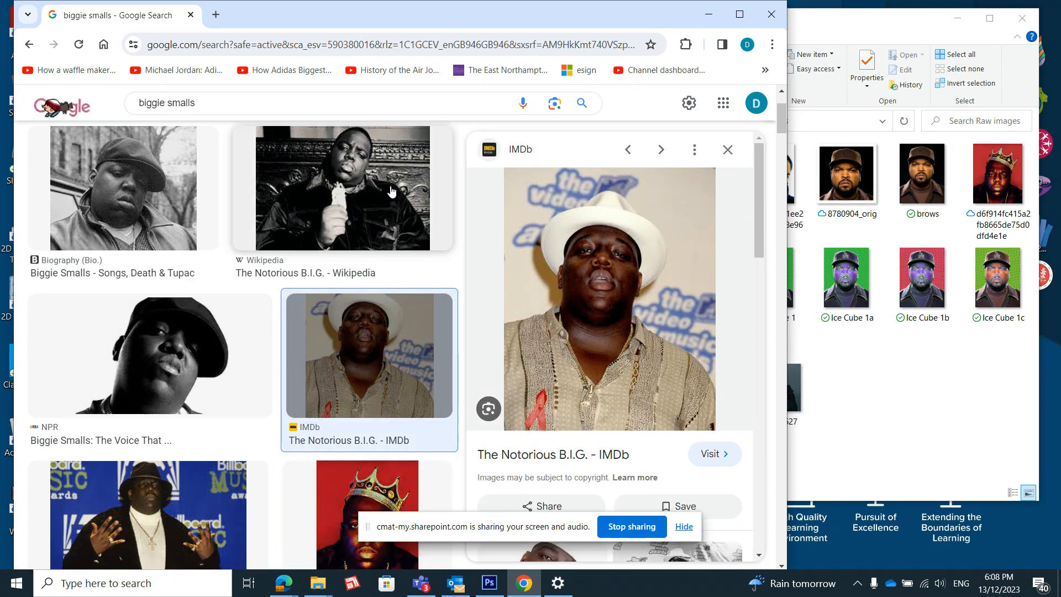
scroll(430, 287, down, 3)
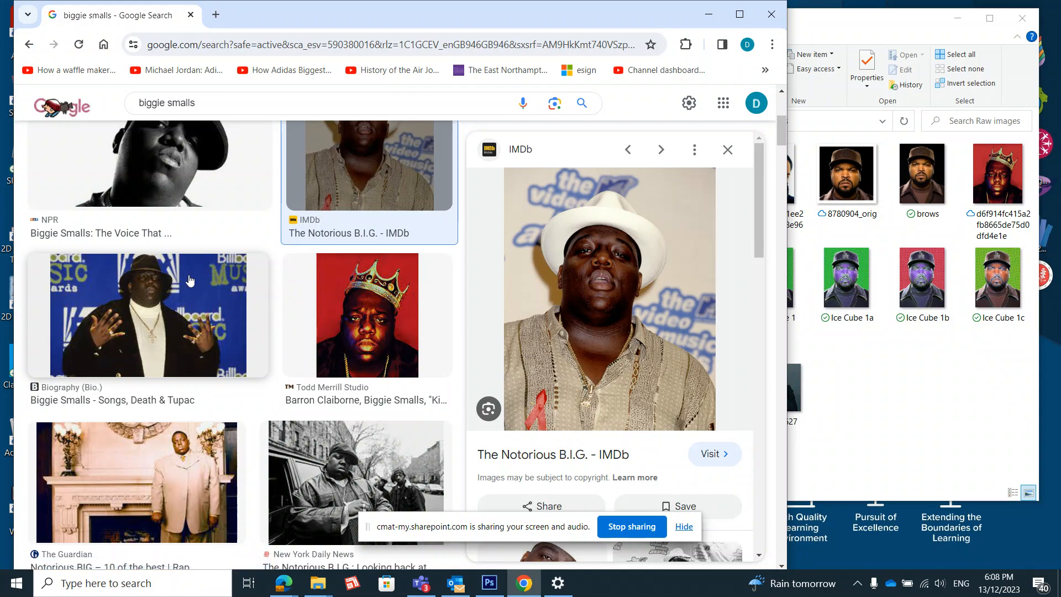
scroll(326, 346, down, 5)
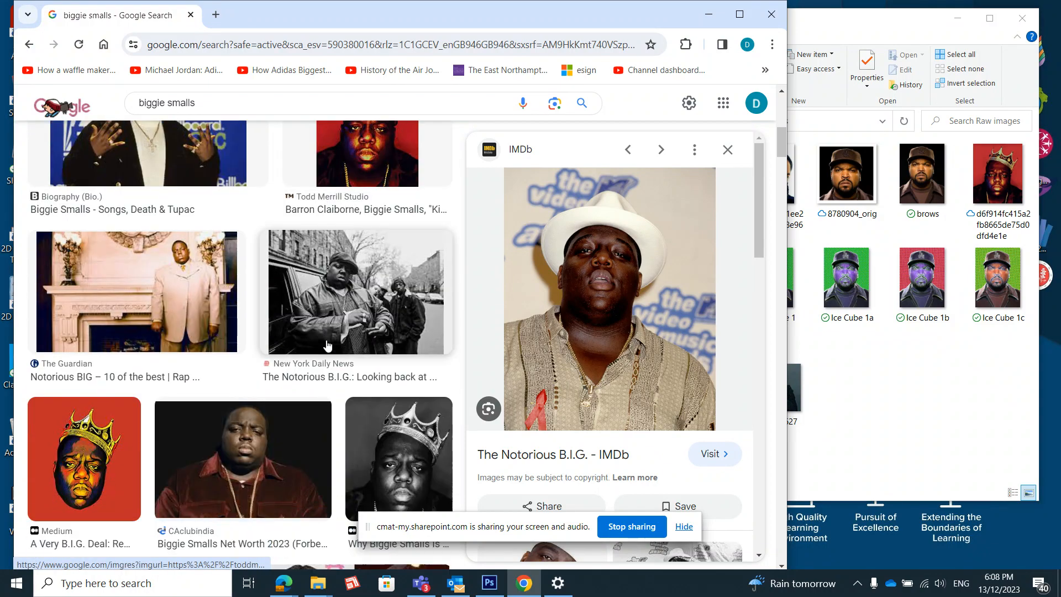
scroll(145, 376, up, 3)
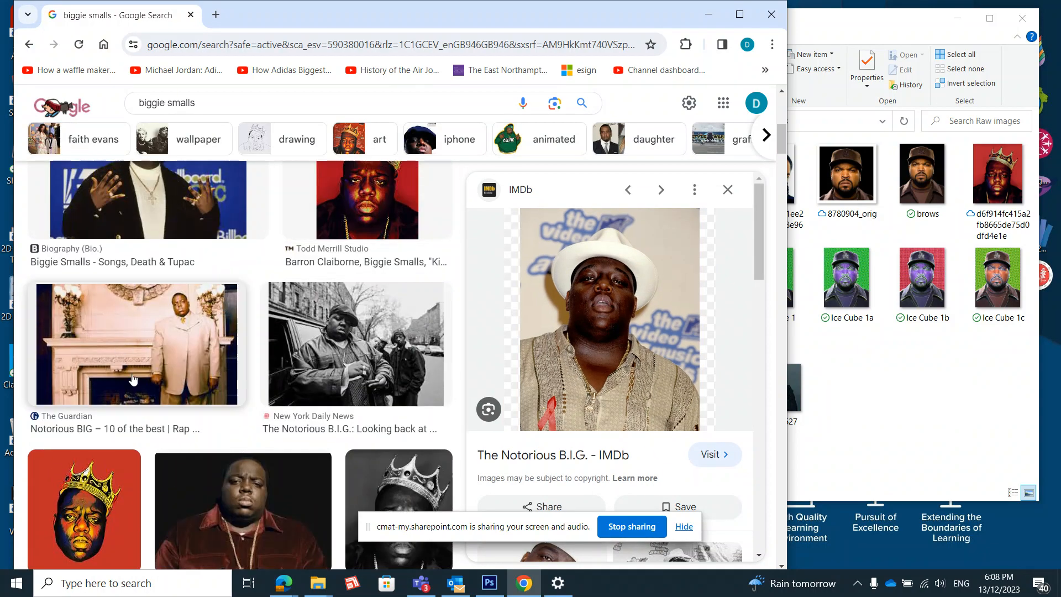
scroll(452, 364, down, 3)
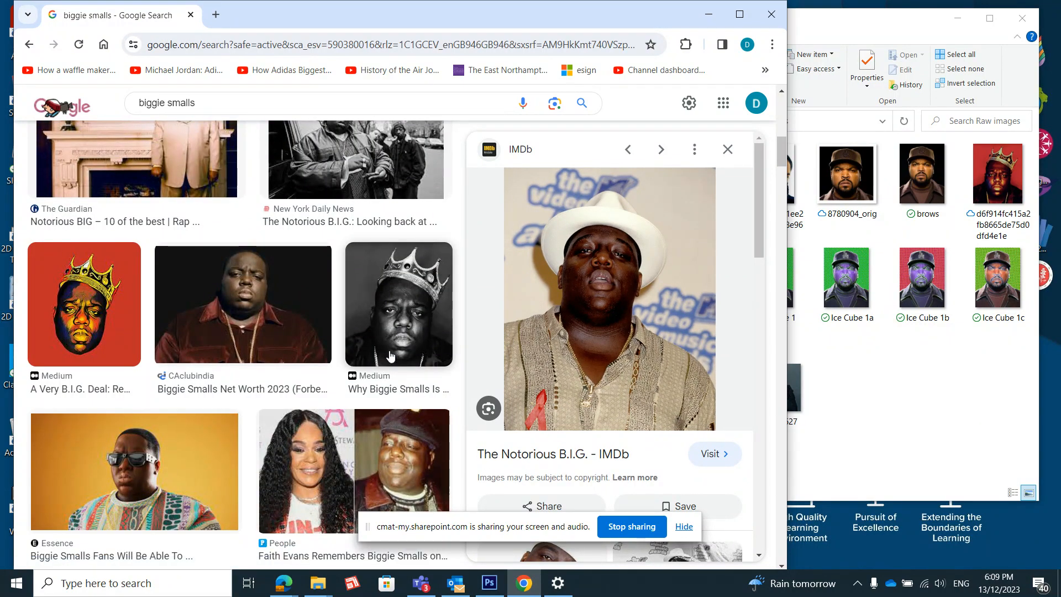
scroll(407, 350, down, 3)
scroll(408, 350, down, 3)
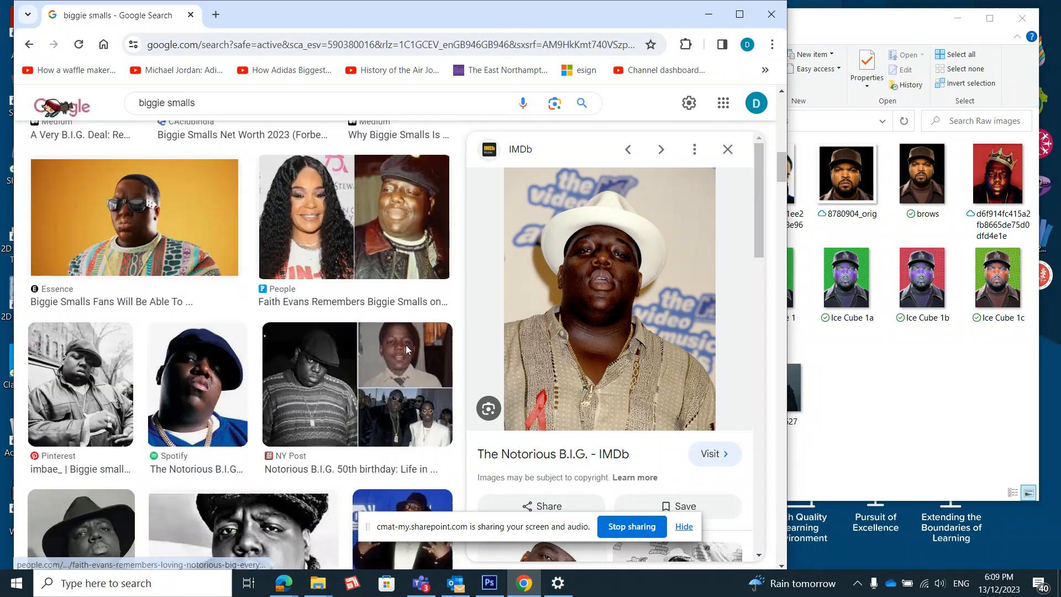
click(727, 149)
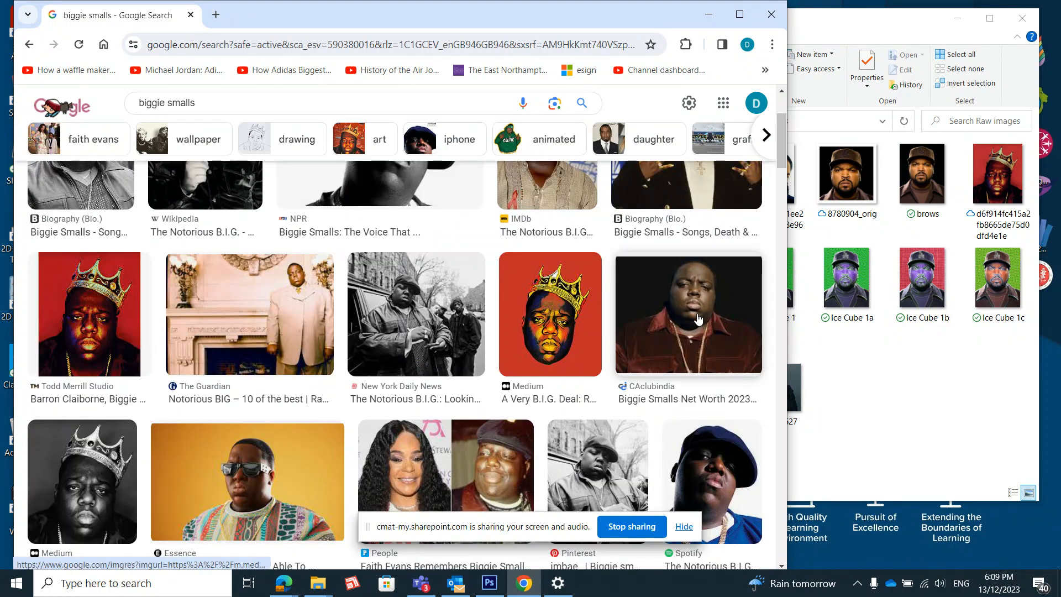
scroll(698, 318, down, 6)
scroll(698, 318, up, 3)
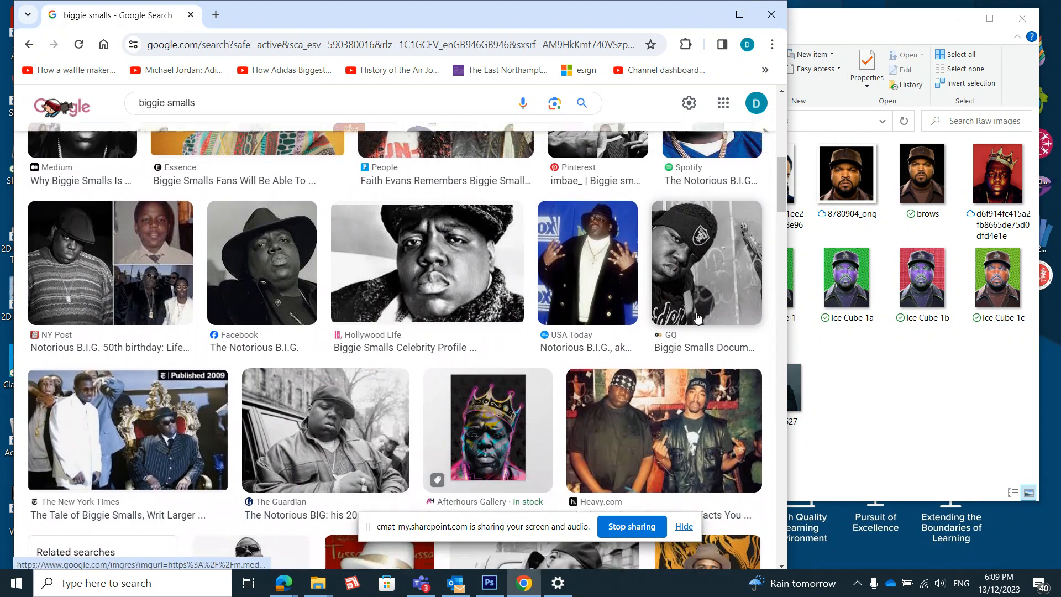
- Preview the Spotify portrait of The Notorious B.I.G. in a blue cap and save it to the Raw images folder
click(726, 301)
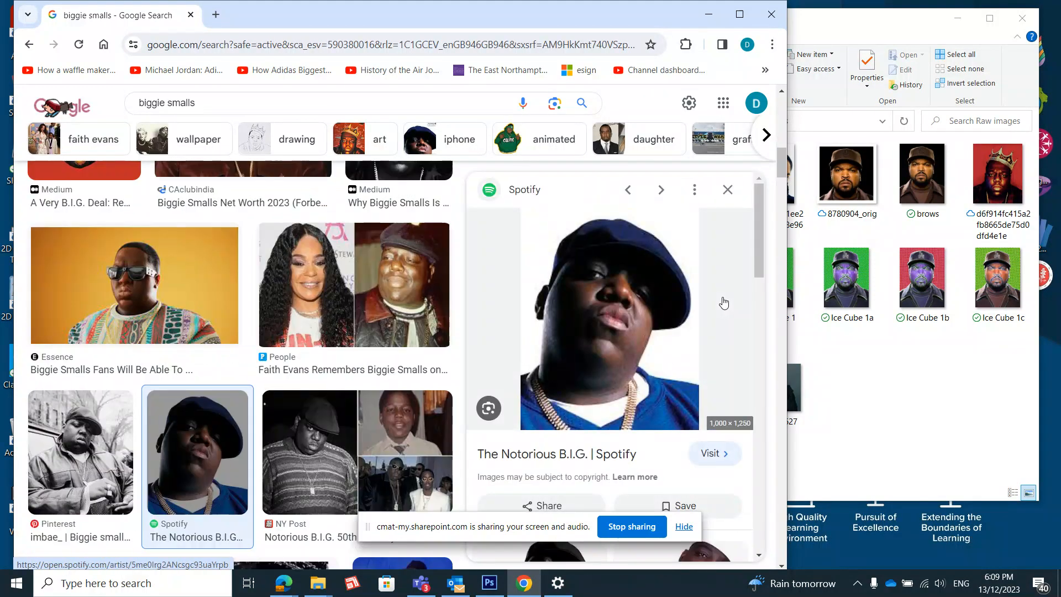
scroll(728, 333, down, 5)
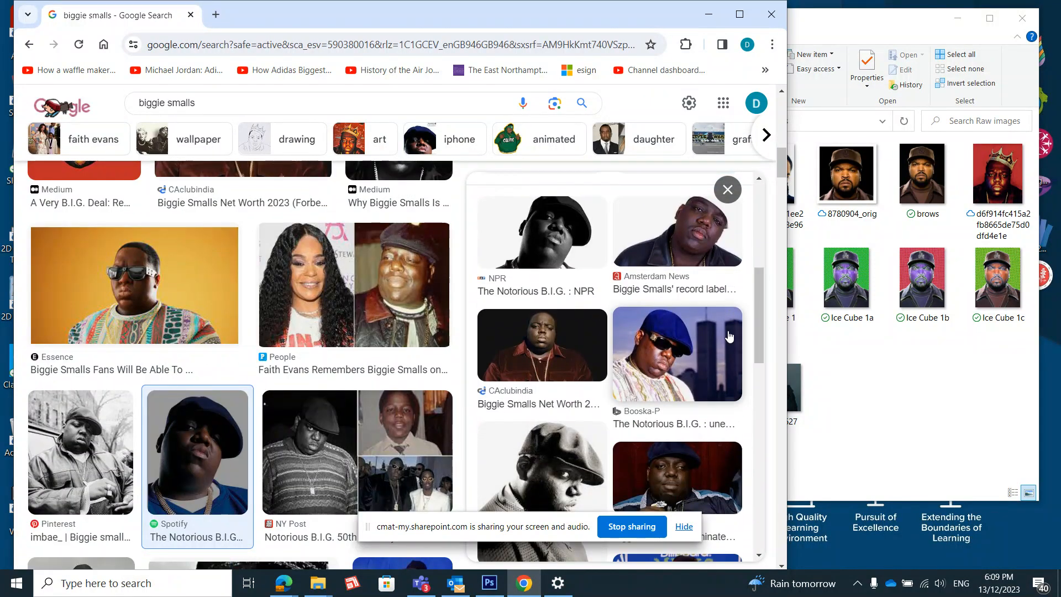
scroll(728, 333, up, 5)
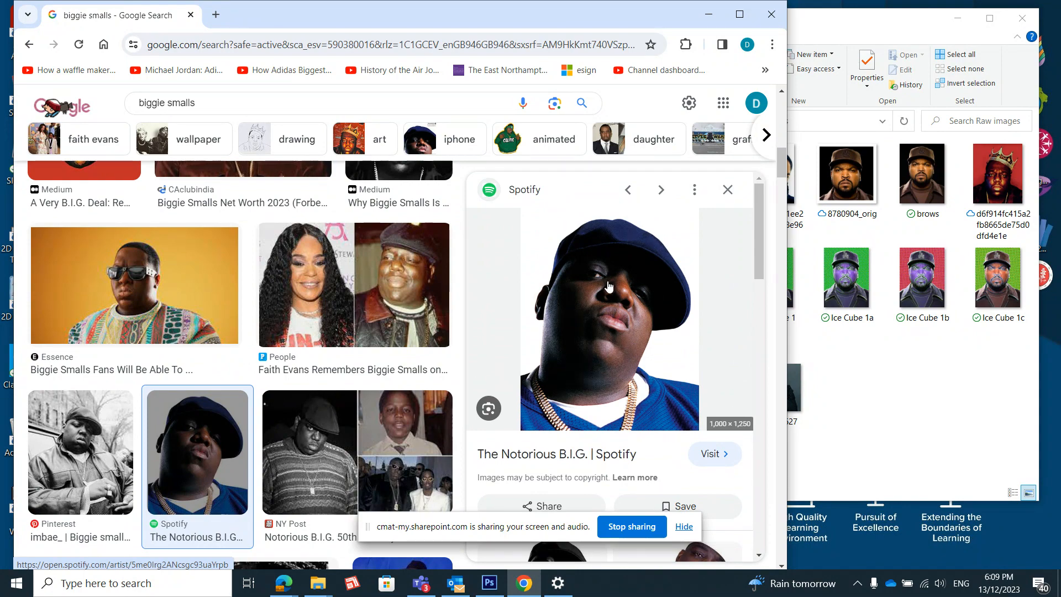
drag(595, 289, 927, 387)
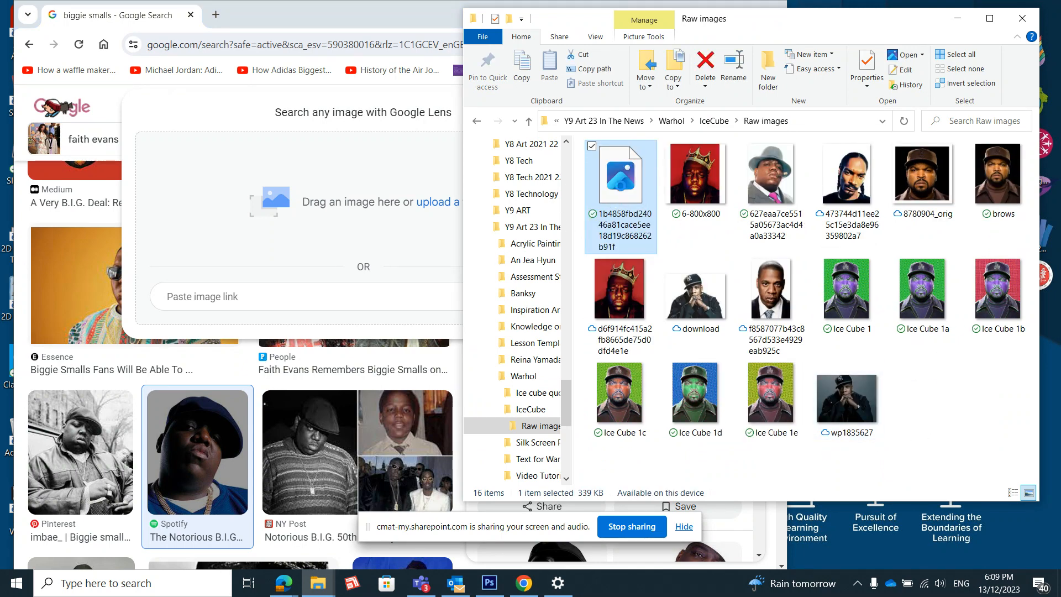
click(906, 388)
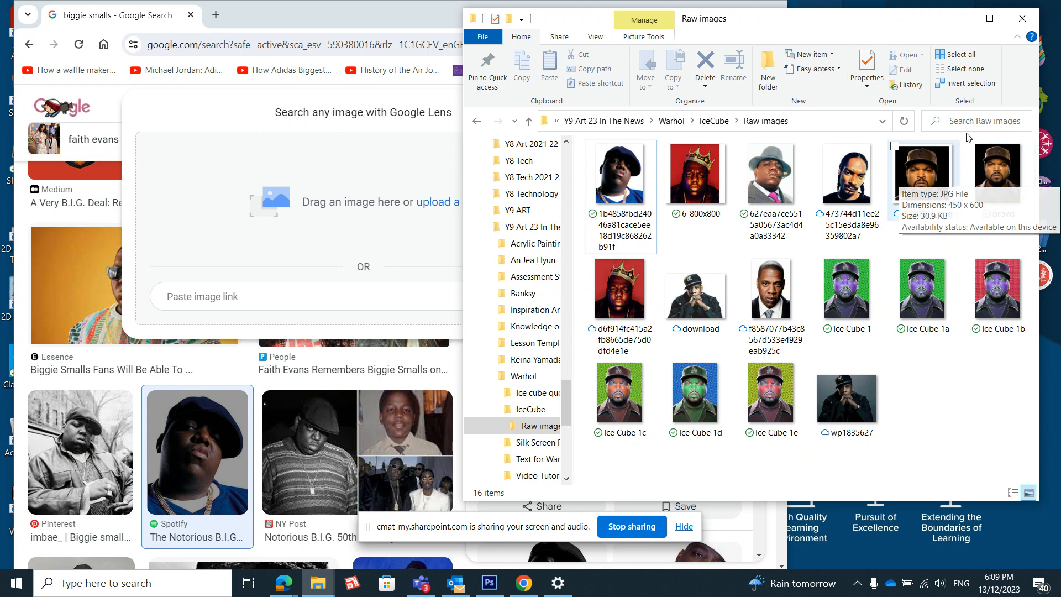
- Open the brows image from the Raw images folder in Adobe Photoshop CS6 and compare it with the finished Ice Cube 1-Recovered.psd example
right_click(1000, 176)
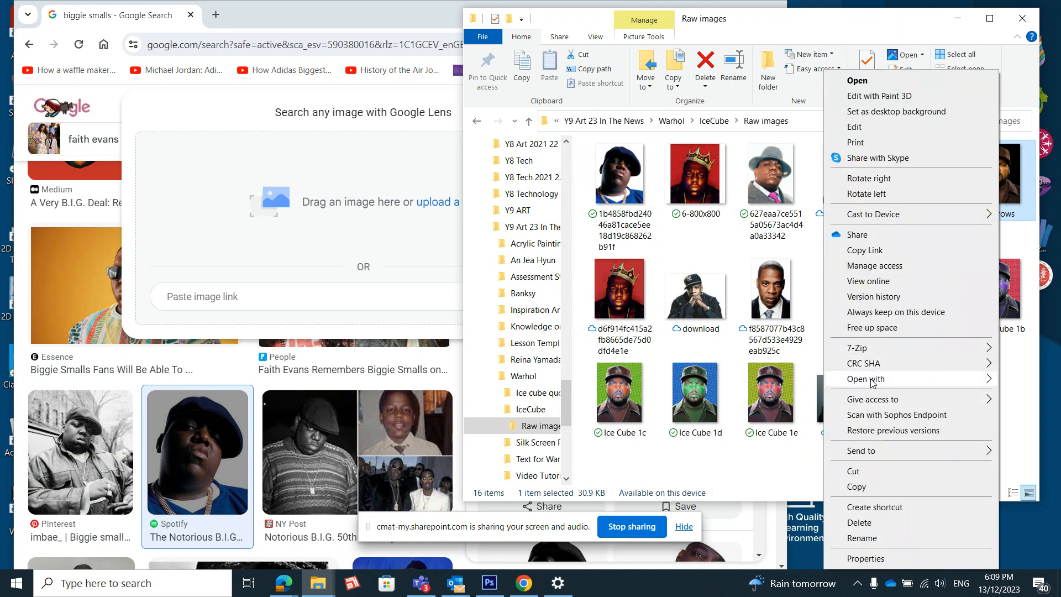
mouse_move(872, 383)
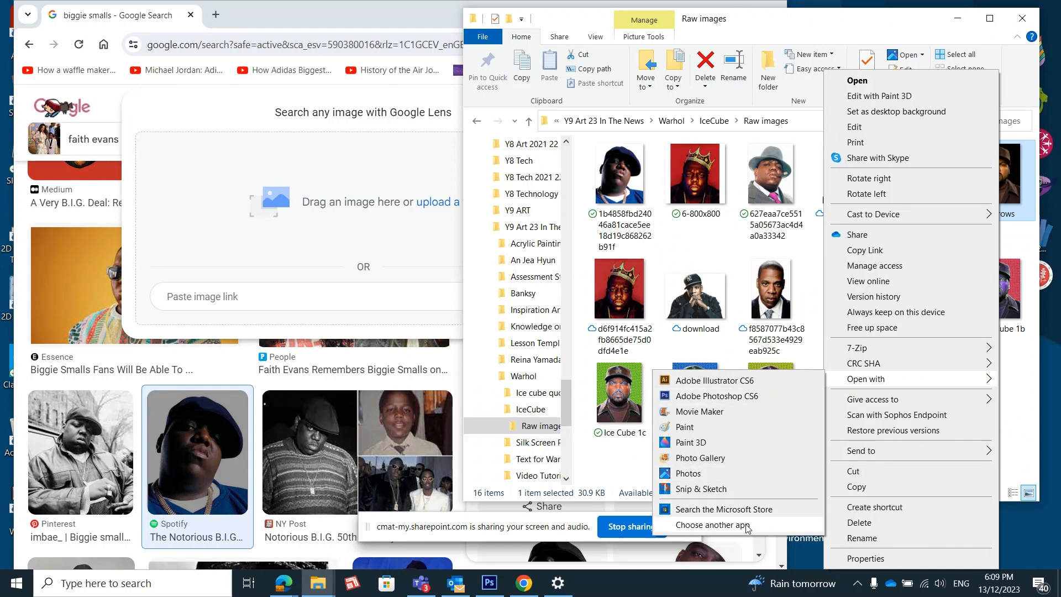
click(717, 396)
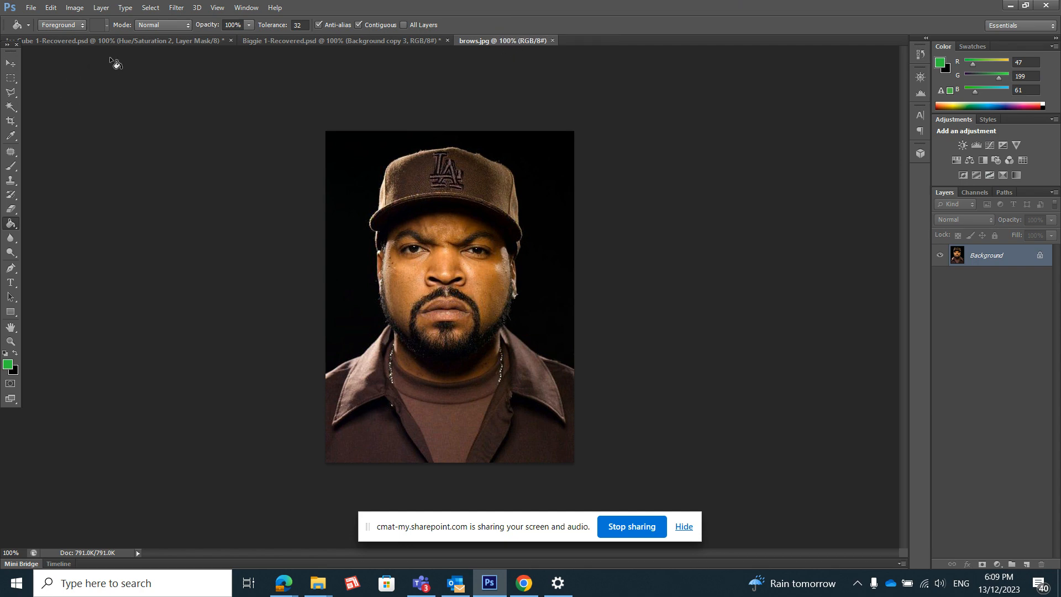
click(112, 40)
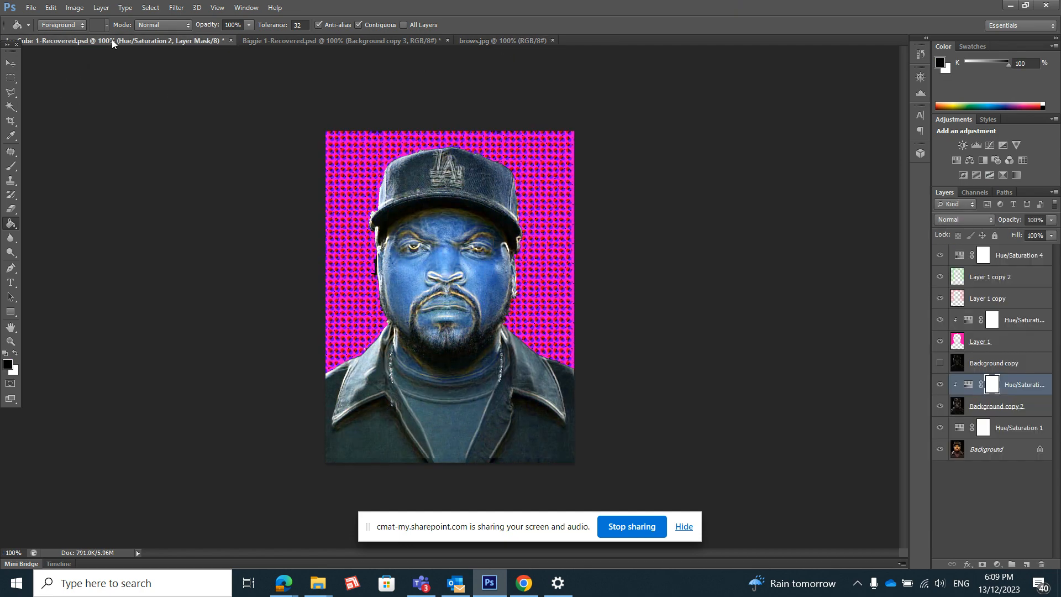
click(509, 40)
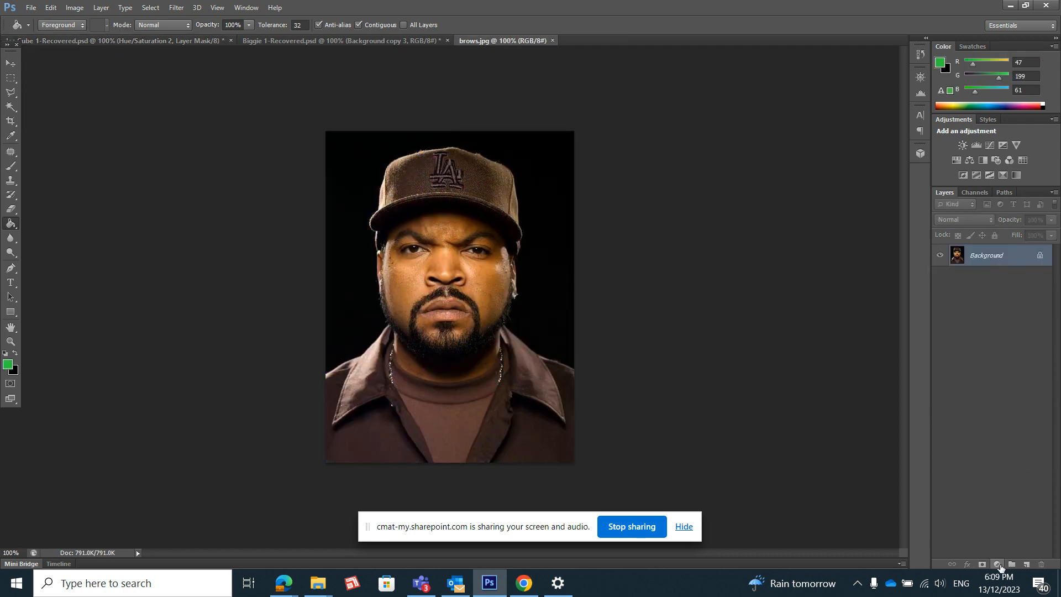
- Add a Hue/Saturation adjustment layer above the Background and set its Hue to +180
click(999, 565)
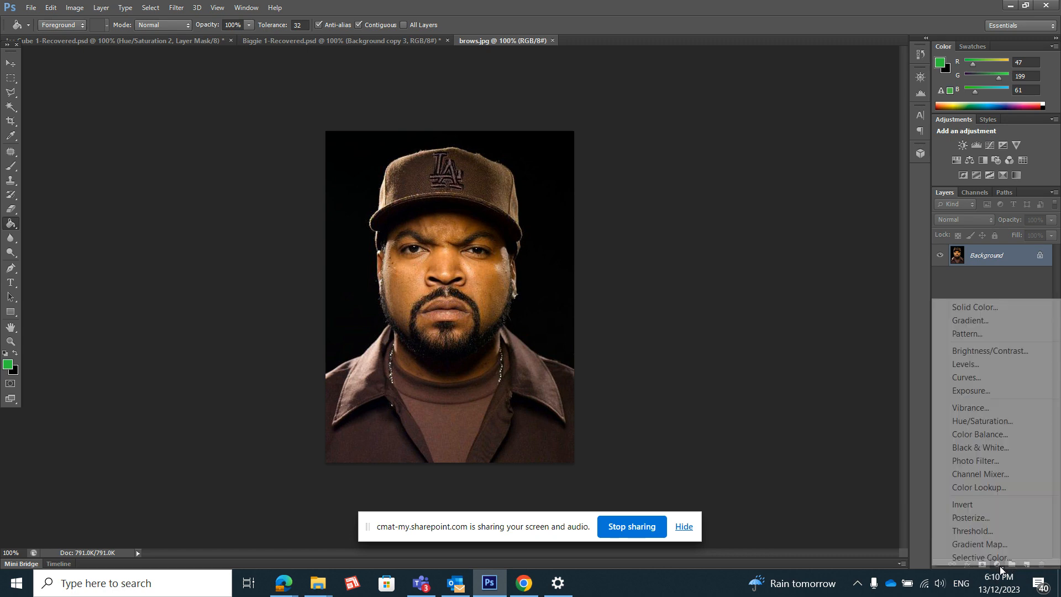
click(896, 524)
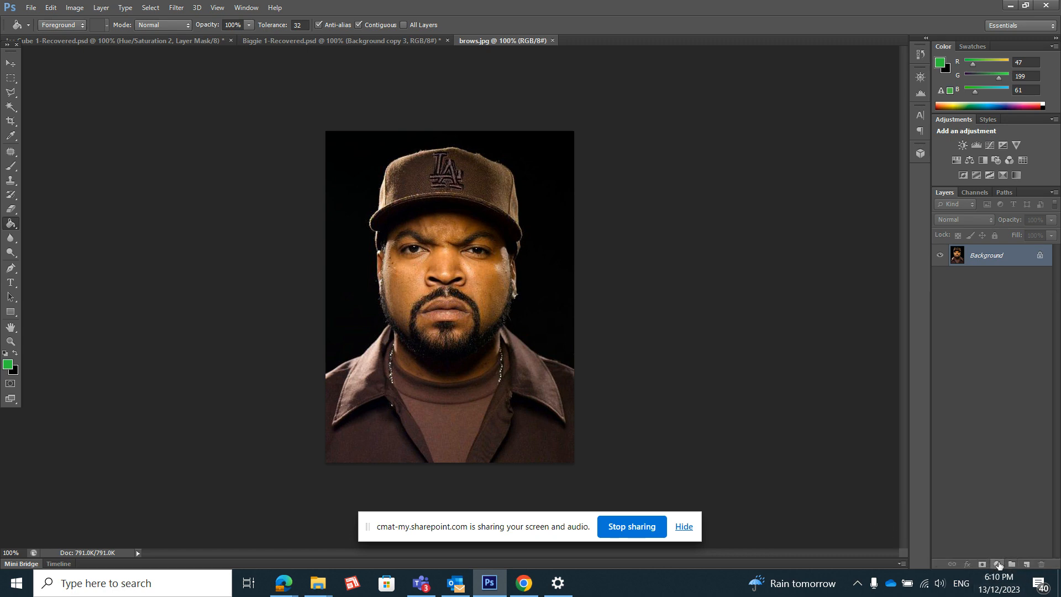
click(997, 565)
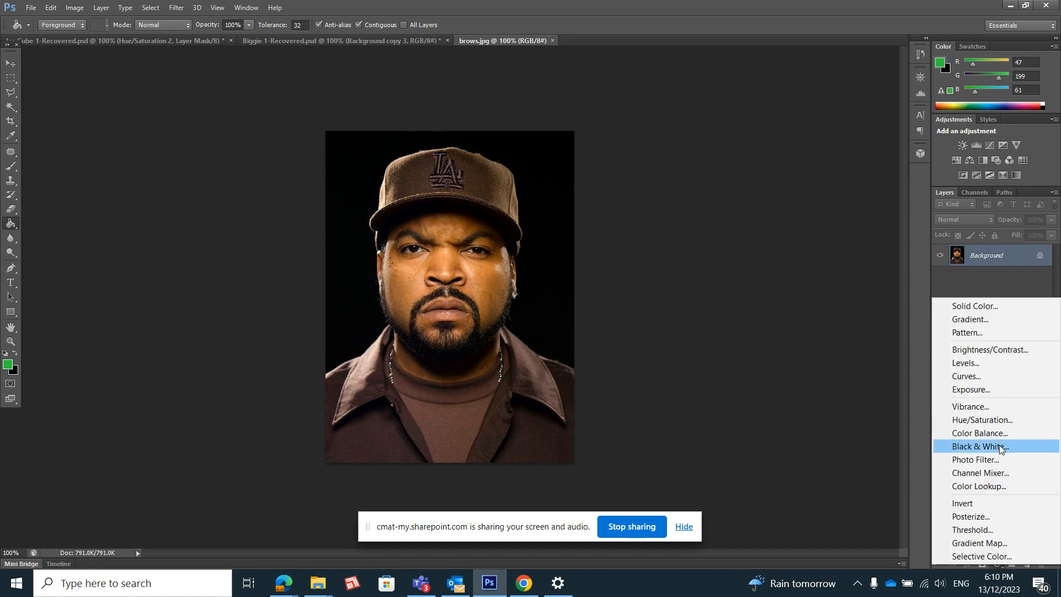
click(1003, 421)
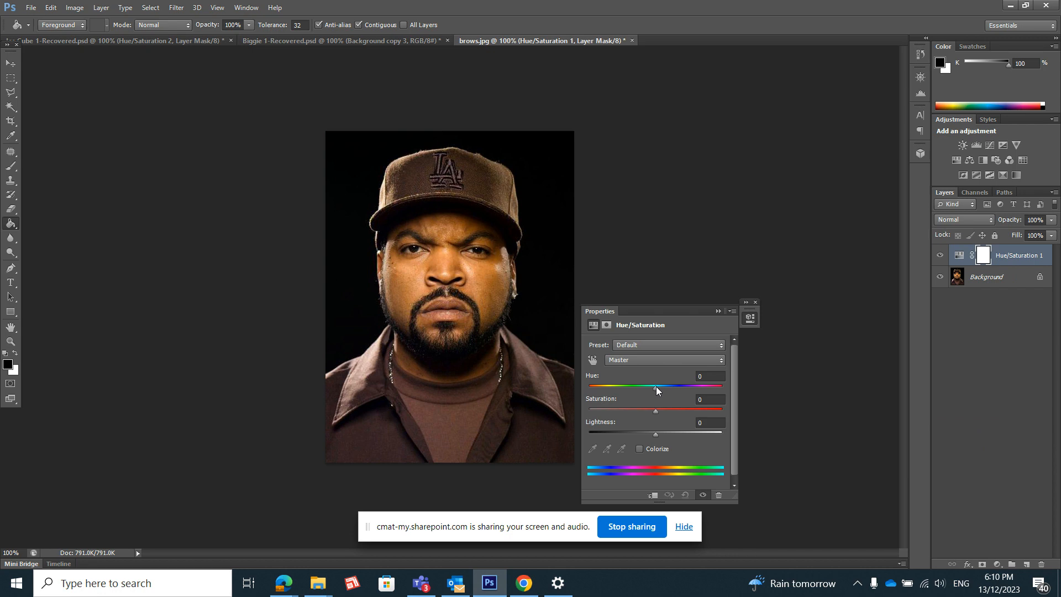
drag(656, 387, 727, 399)
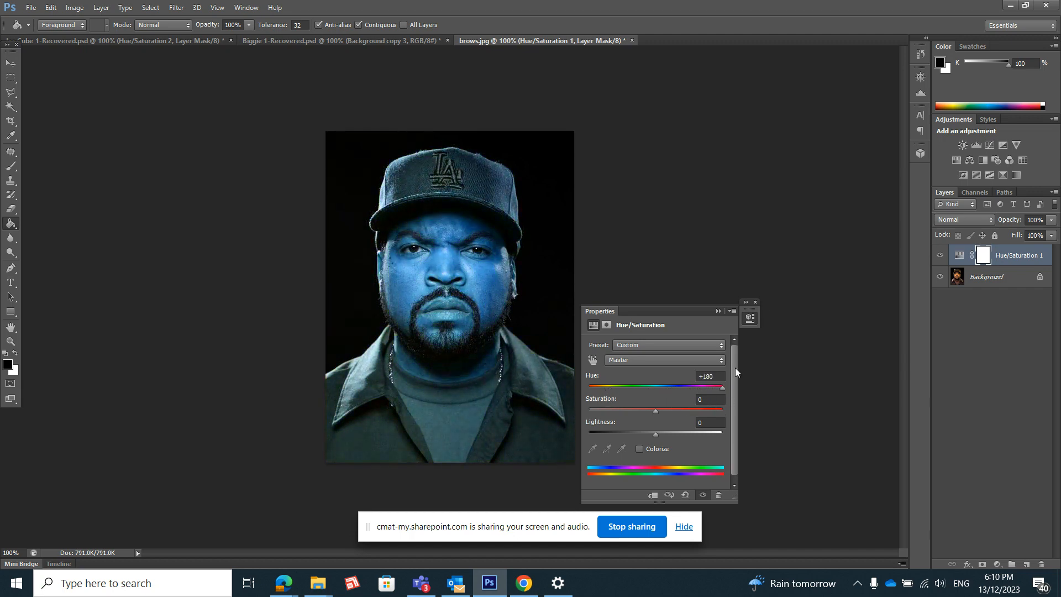
click(755, 302)
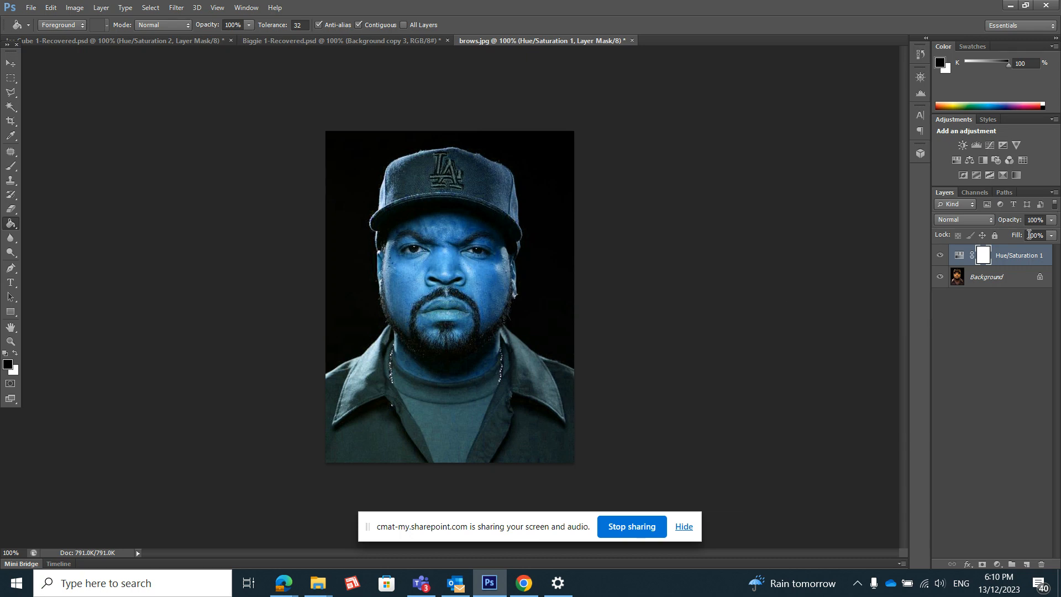
- Duplicate the Background layer as Background copy and move the copy above the Hue/Saturation 1 layer
click(1015, 278)
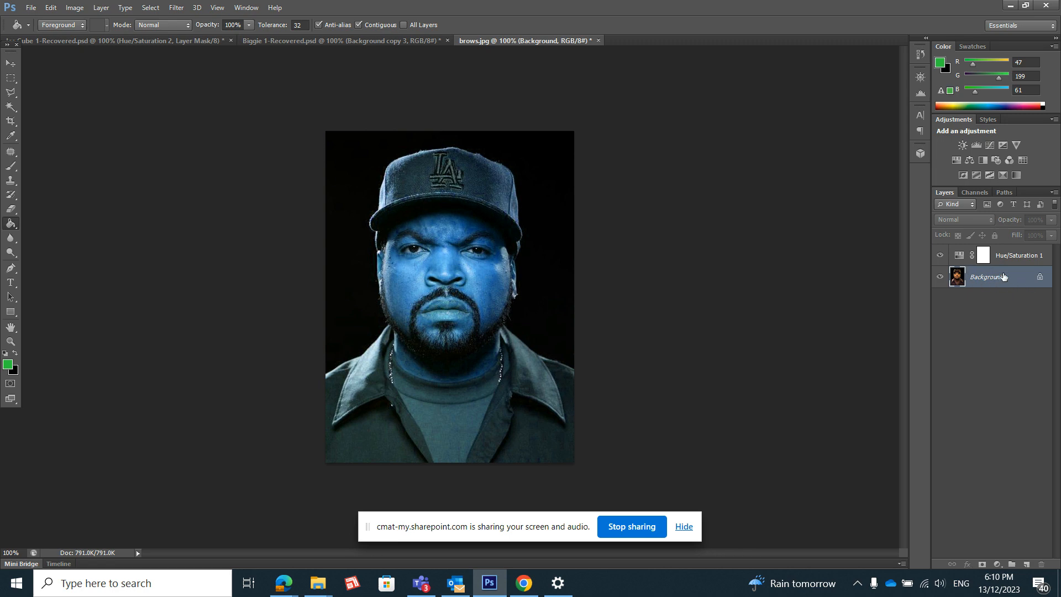
right_click(1004, 277)
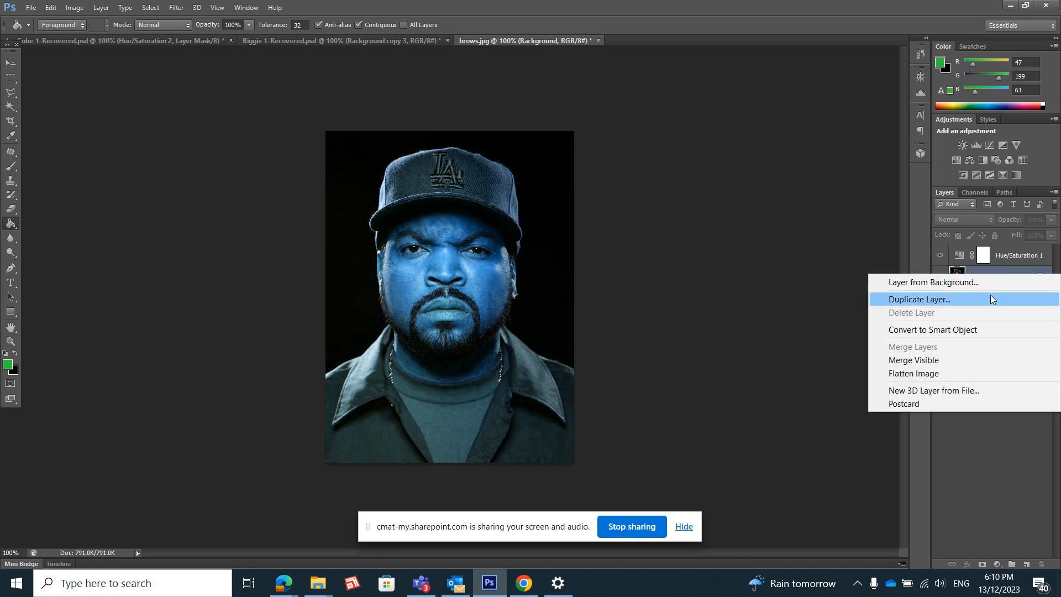
click(990, 298)
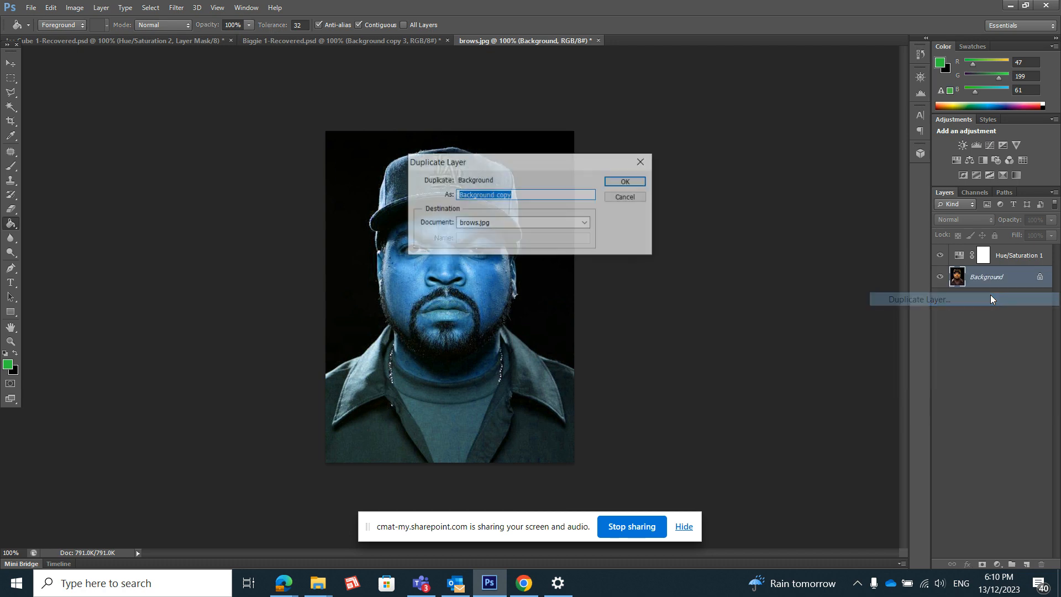
click(642, 187)
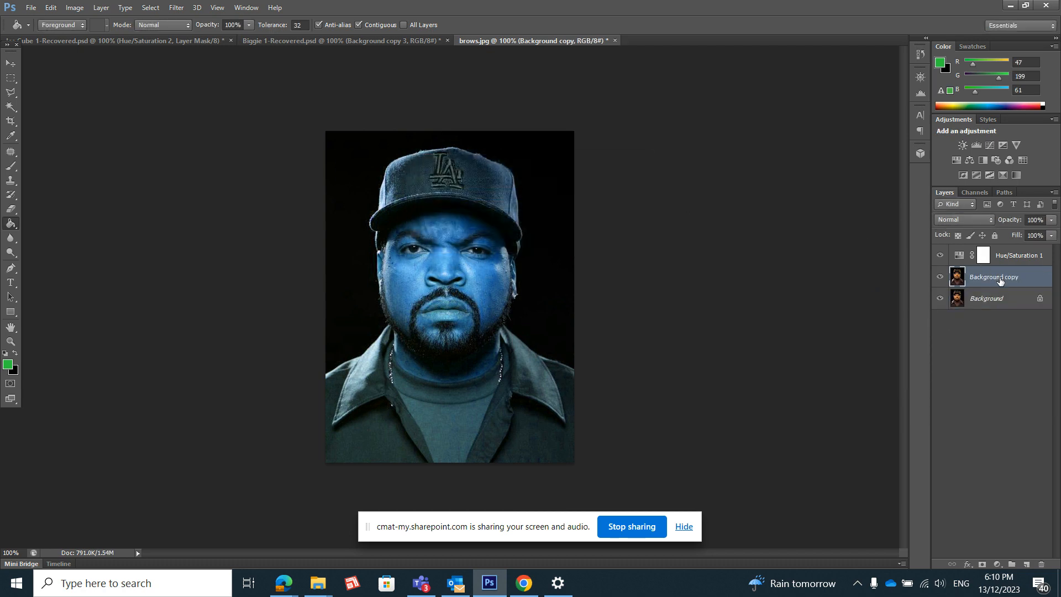
drag(1000, 277, 1006, 252)
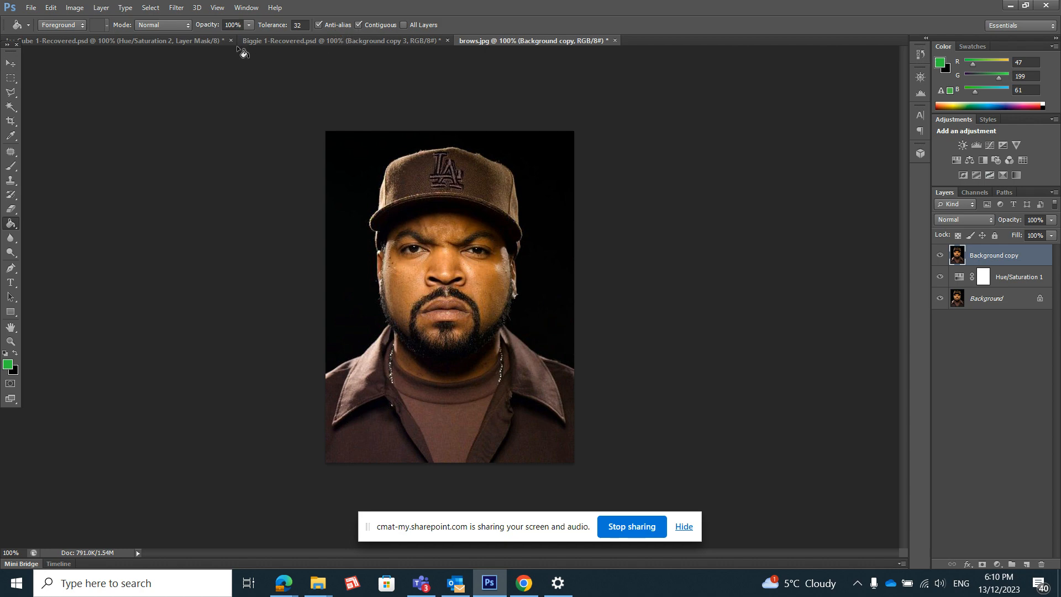
- Apply the Glowing Edges filter to Background copy with Edge Width 1, Edge Brightness 15 and Smoothness 6
click(177, 7)
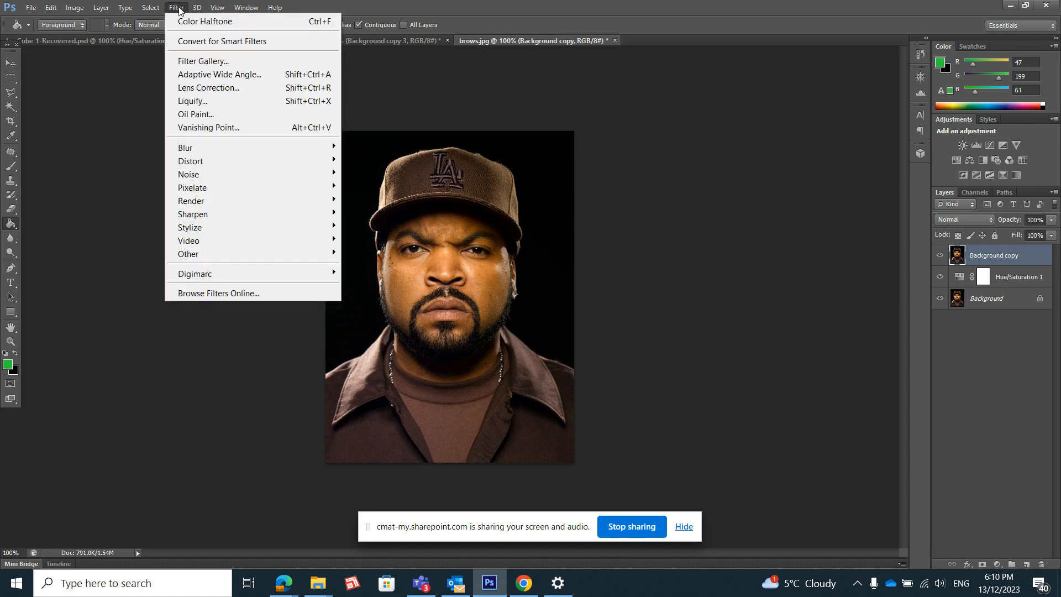
click(197, 58)
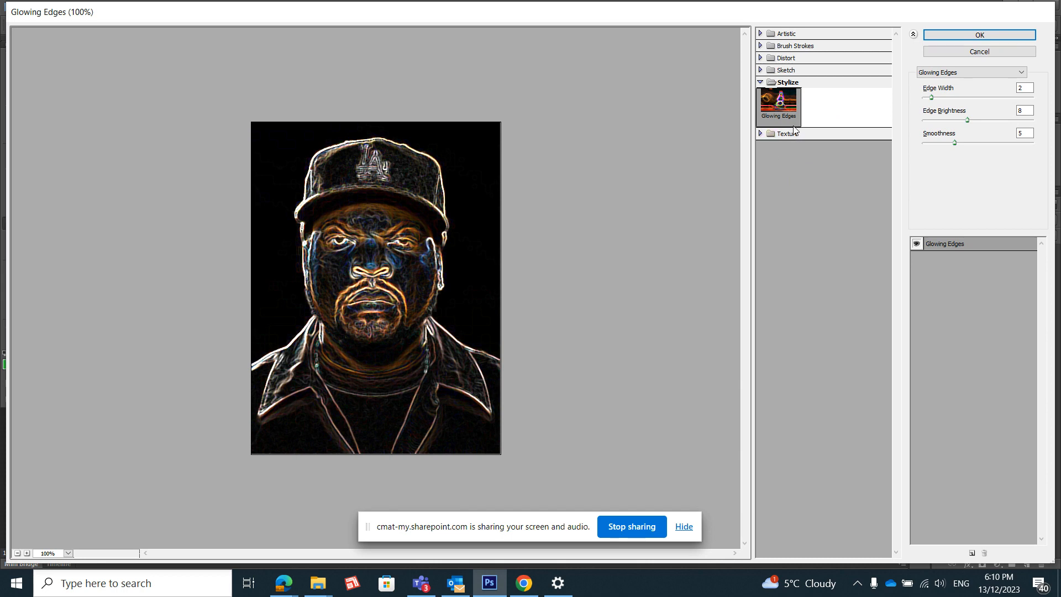
click(761, 84)
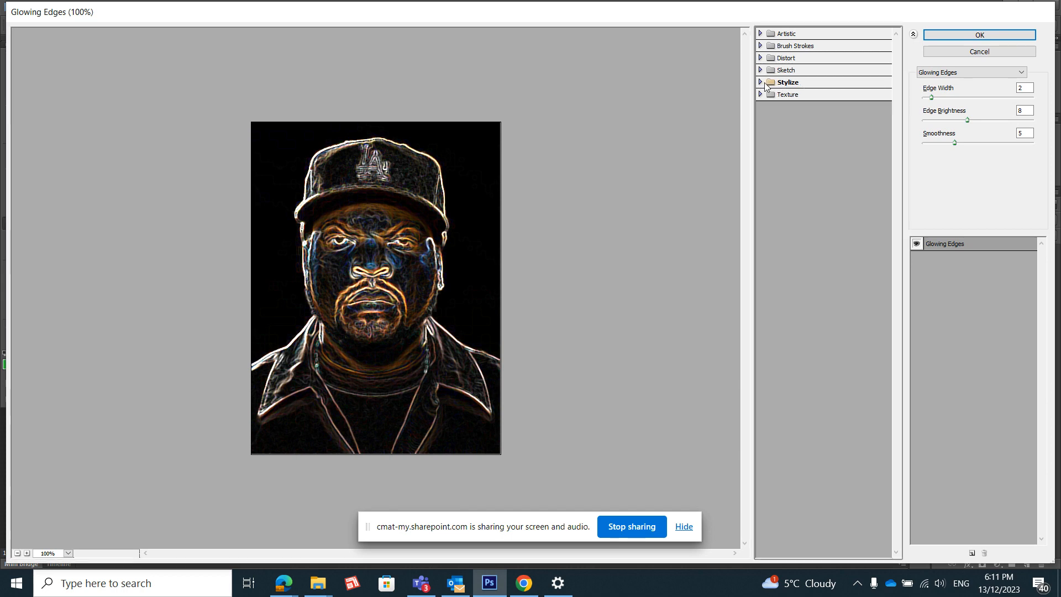
click(762, 83)
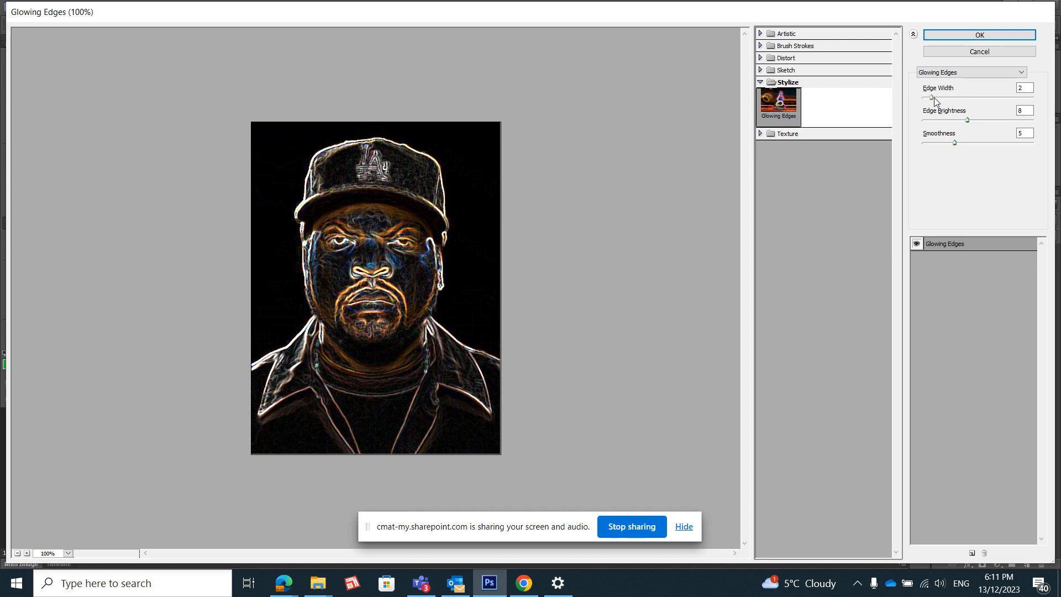
drag(934, 98, 909, 99)
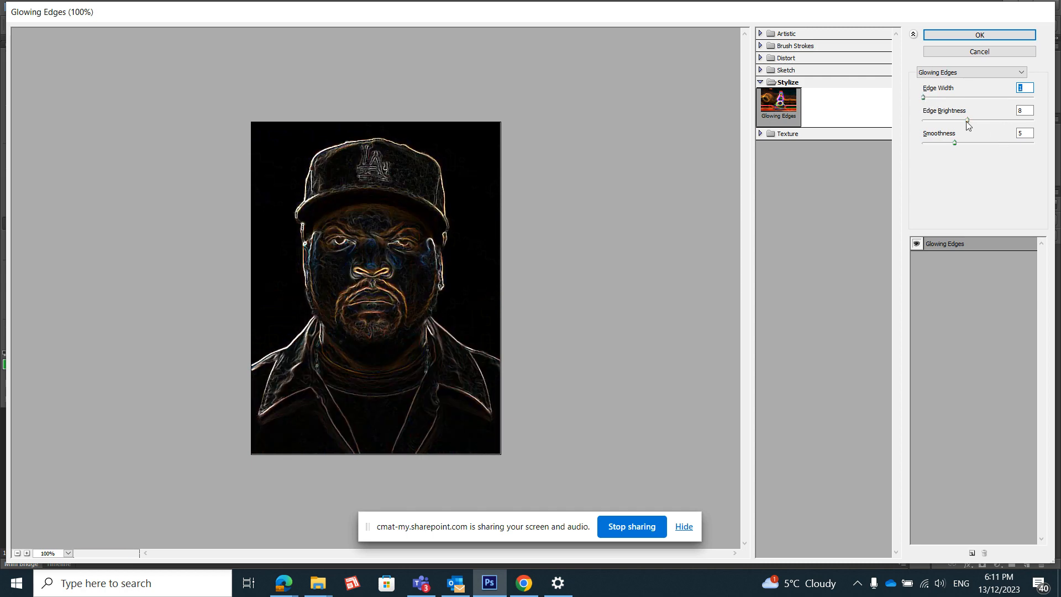
drag(968, 119, 1005, 120)
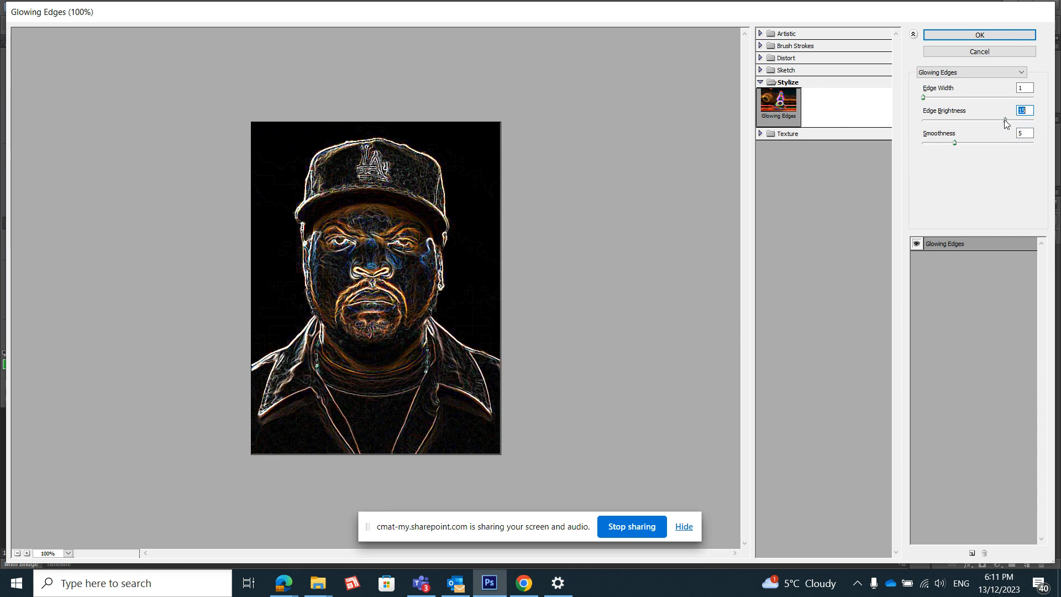
mouse_move(957, 144)
mouse_down()
mouse_move(986, 142)
mouse_move(933, 149)
mouse_move(1026, 148)
mouse_move(949, 151)
mouse_move(960, 152)
mouse_up()
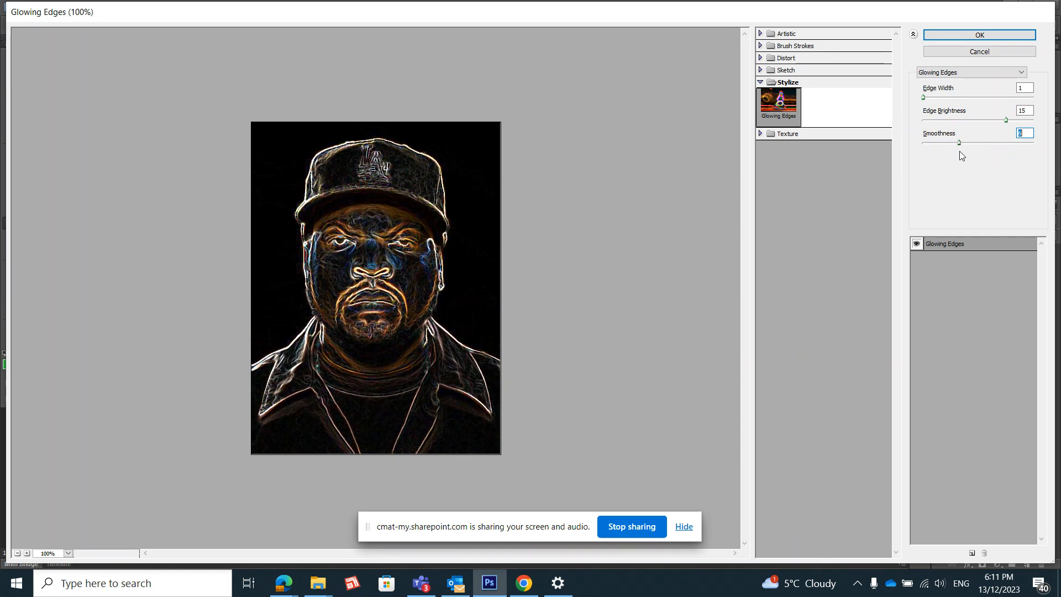
click(995, 37)
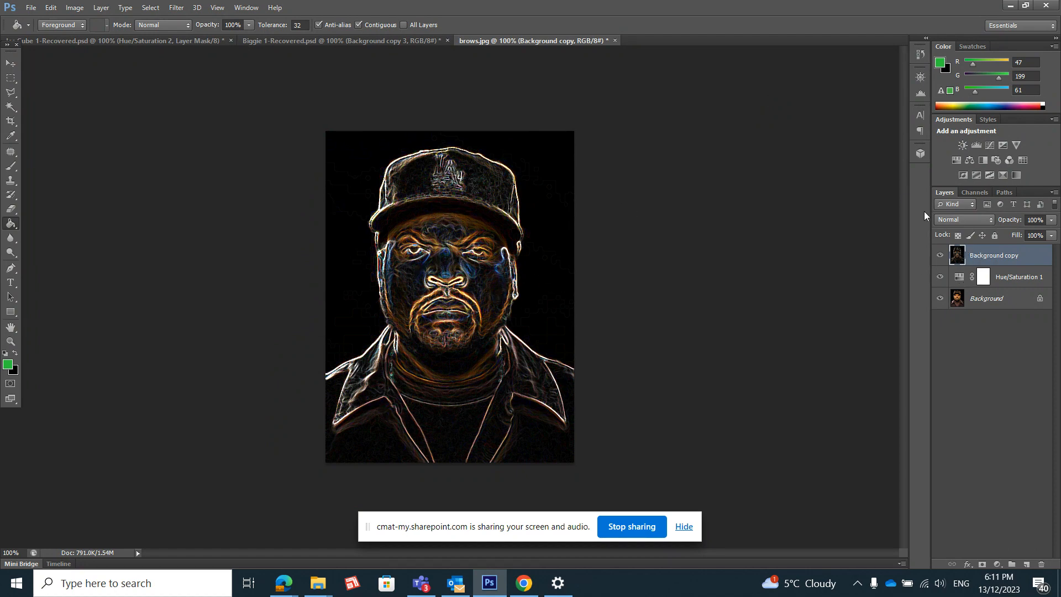
- Set the Background copy layer's blend mode to Screen and toggle its visibility to compare the effect
click(975, 220)
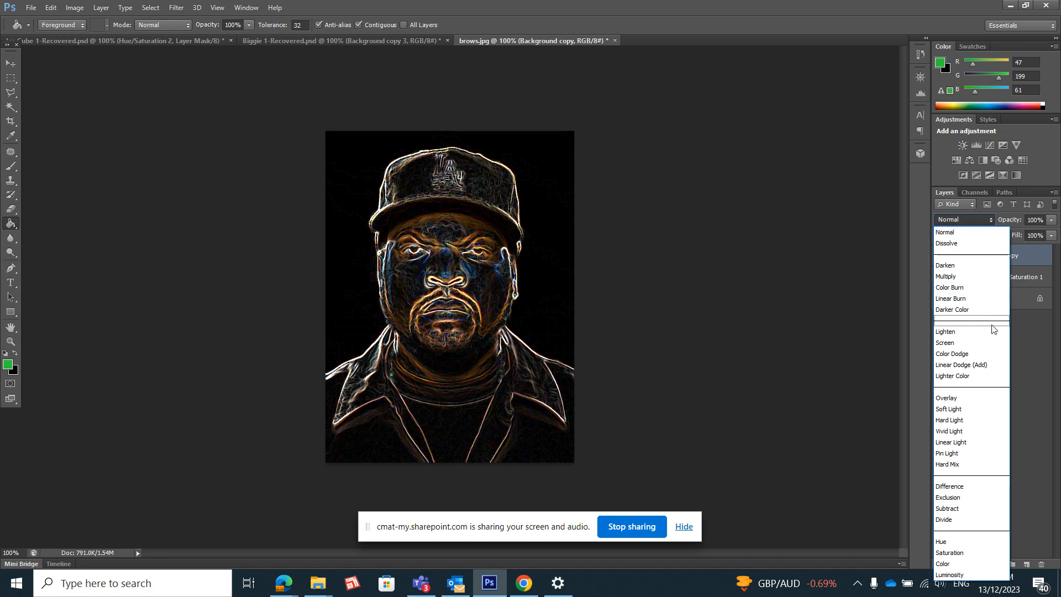
click(983, 342)
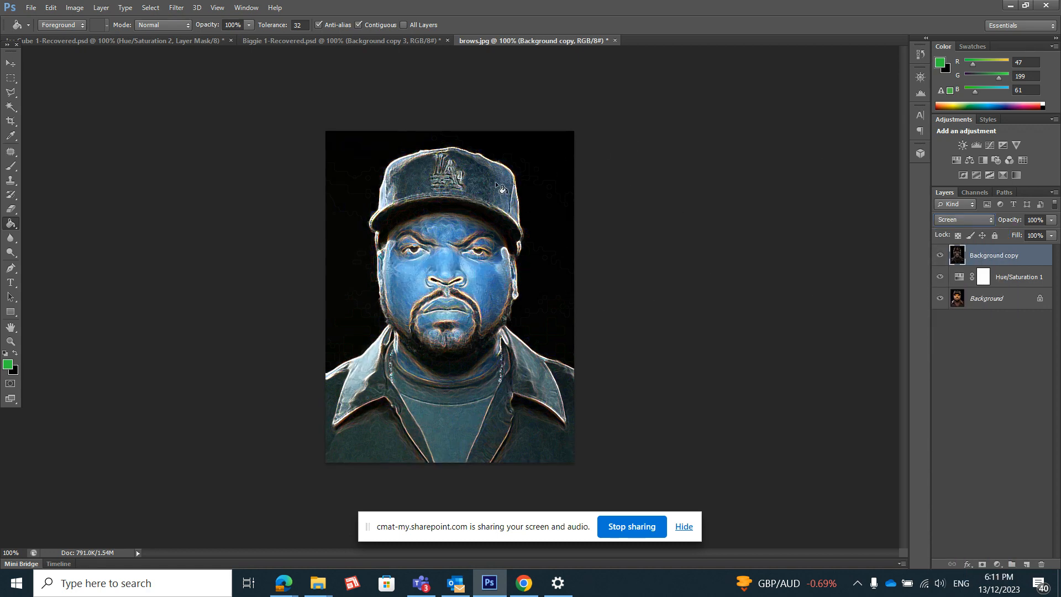
click(942, 255)
click(940, 256)
click(940, 255)
click(940, 255)
- Add a Hue/Saturation adjustment layer above Background copy, clip it to that layer, and set its Hue to -89
click(998, 564)
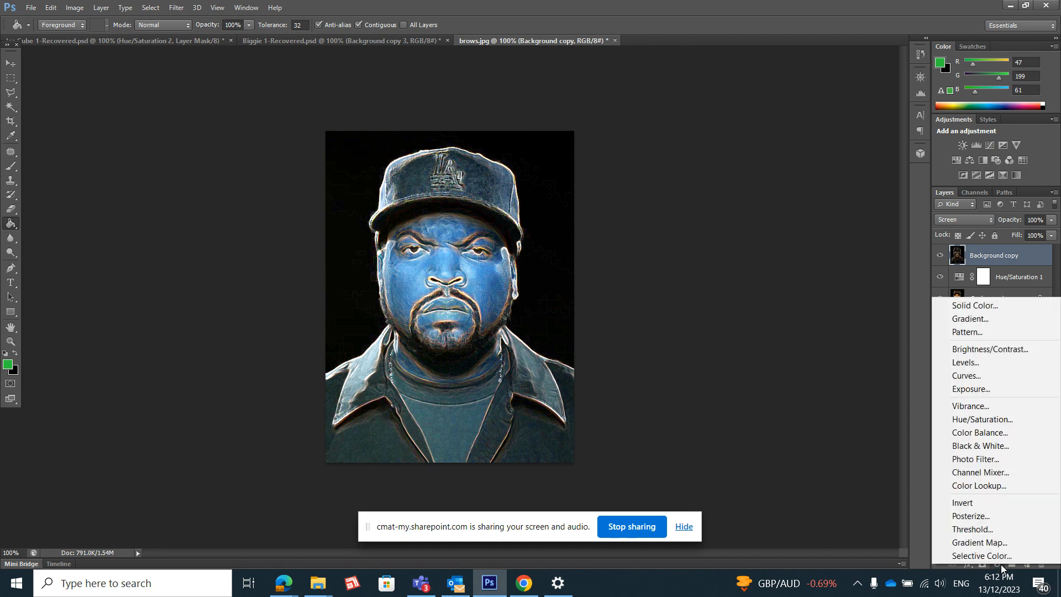
click(991, 421)
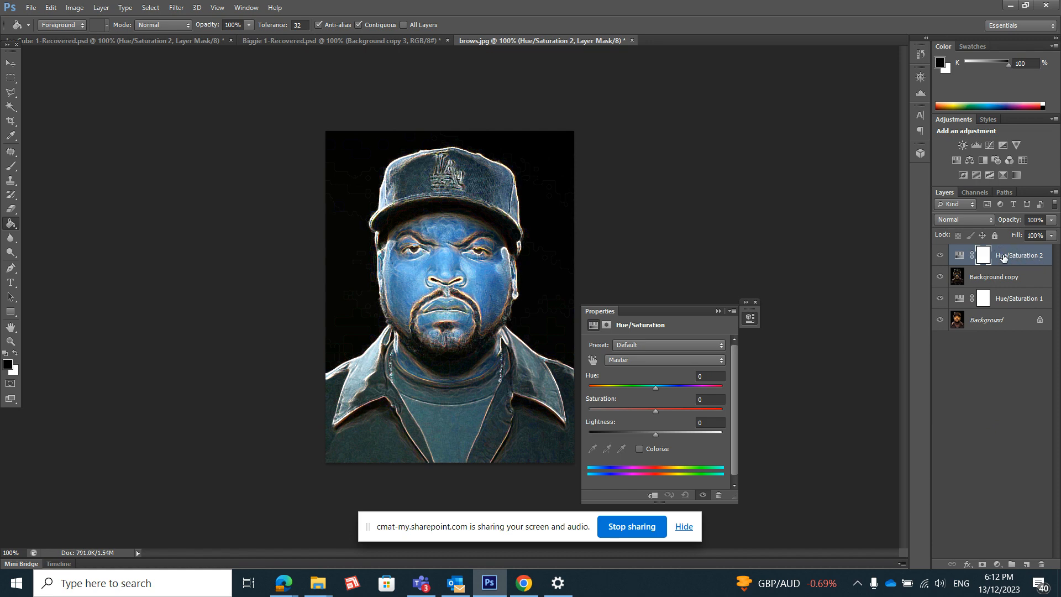
right_click(1023, 255)
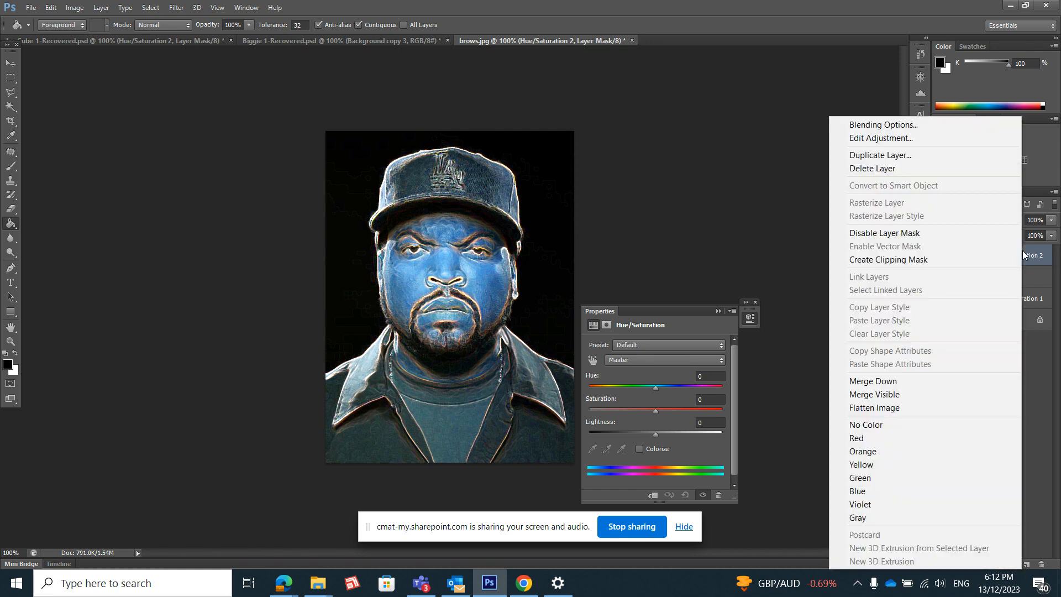
click(939, 260)
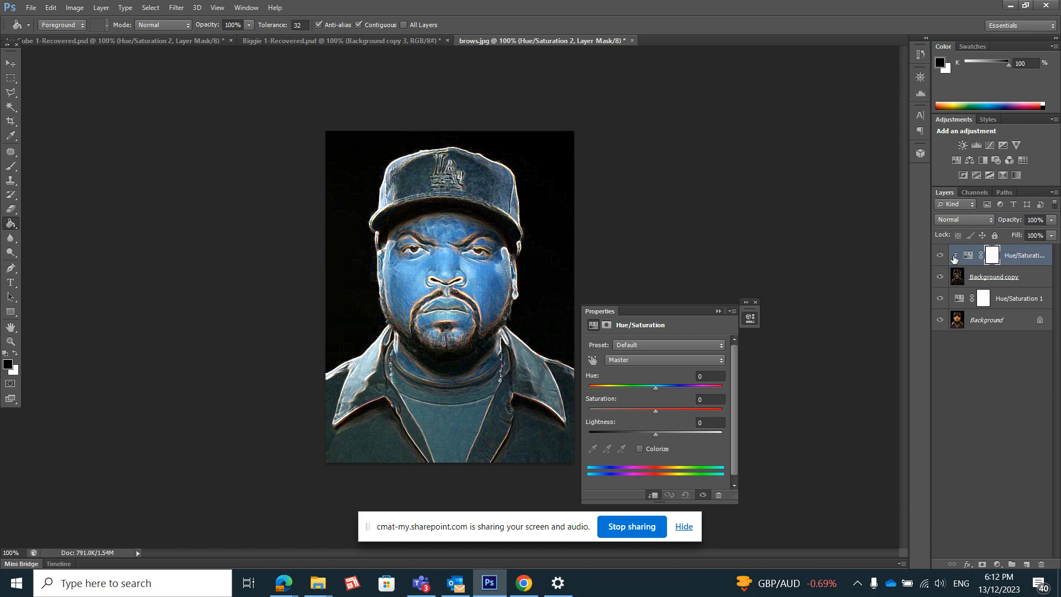
drag(656, 390, 614, 394)
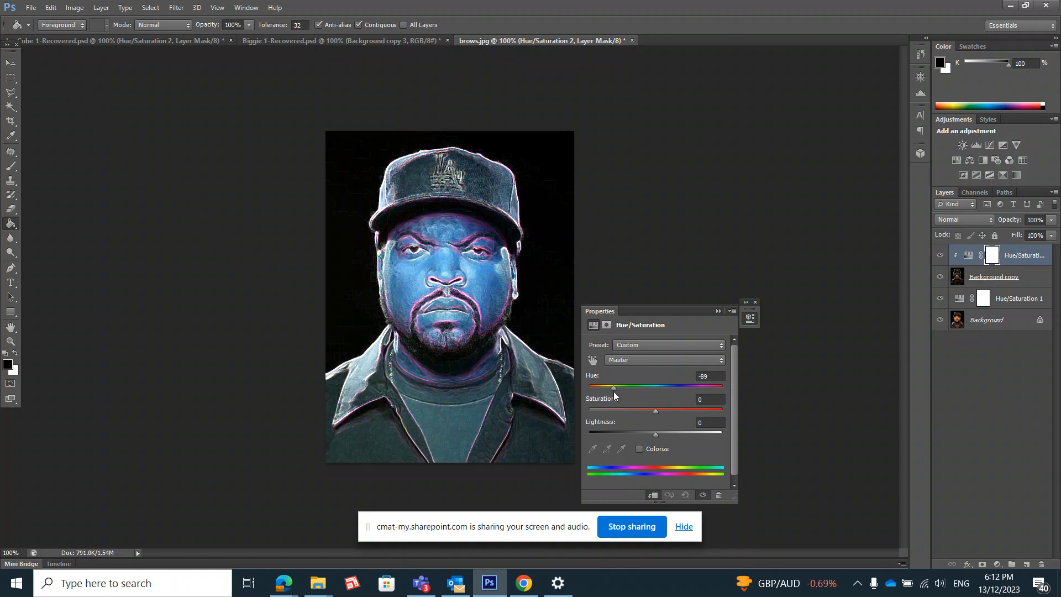
click(756, 301)
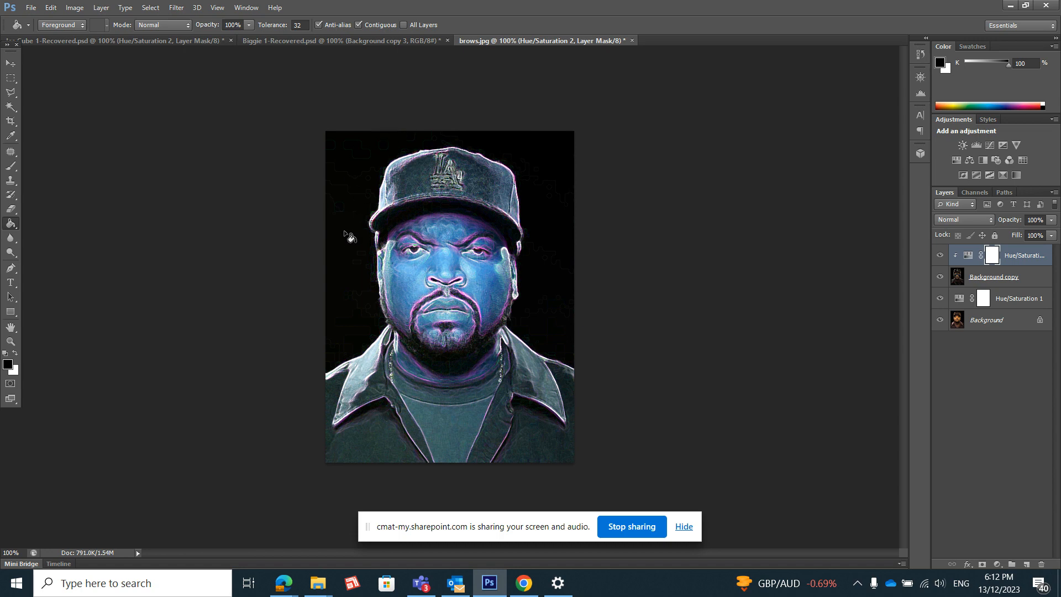
- Select the black backdrop around the man on the Background layer using the Magic Wand tool
click(996, 323)
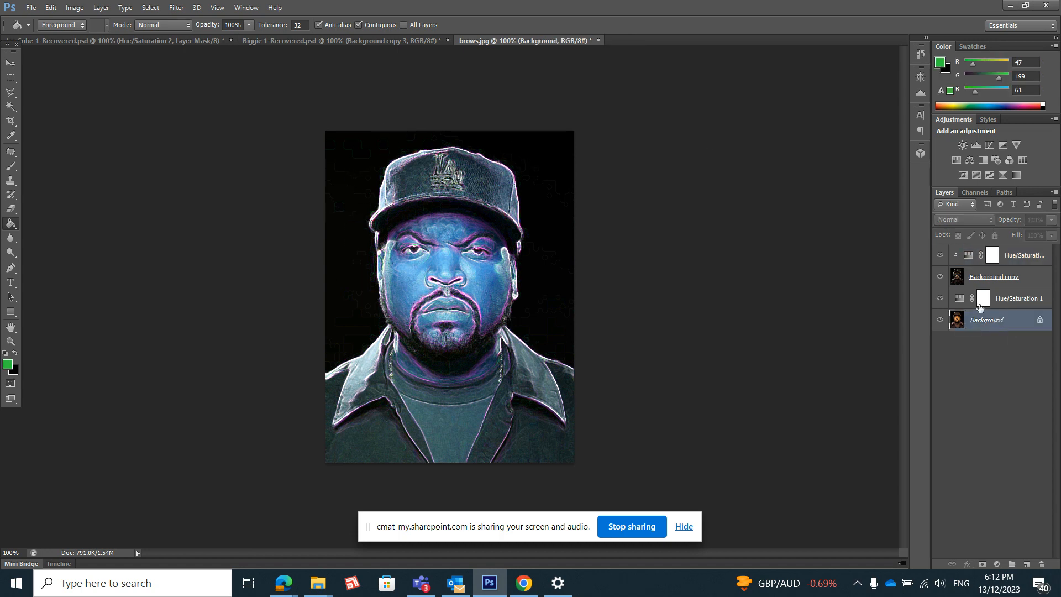
click(10, 107)
right_click(10, 107)
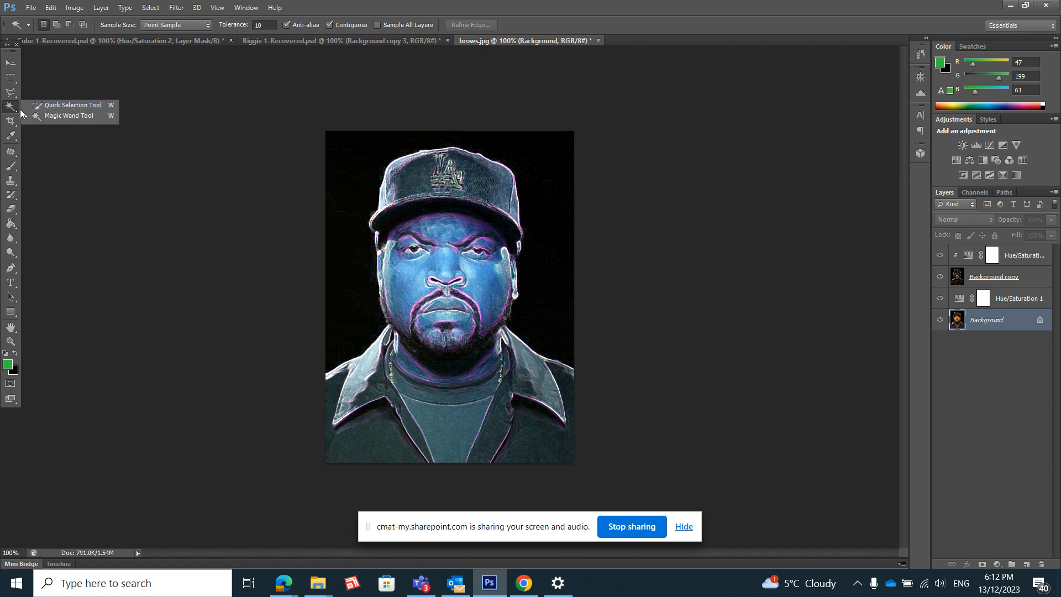
click(50, 116)
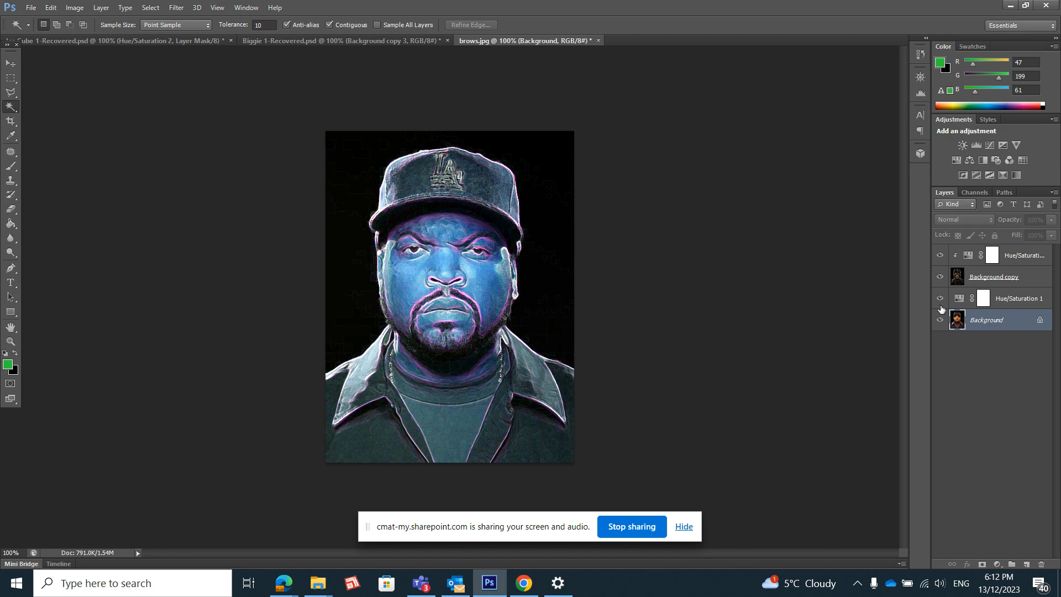
click(360, 158)
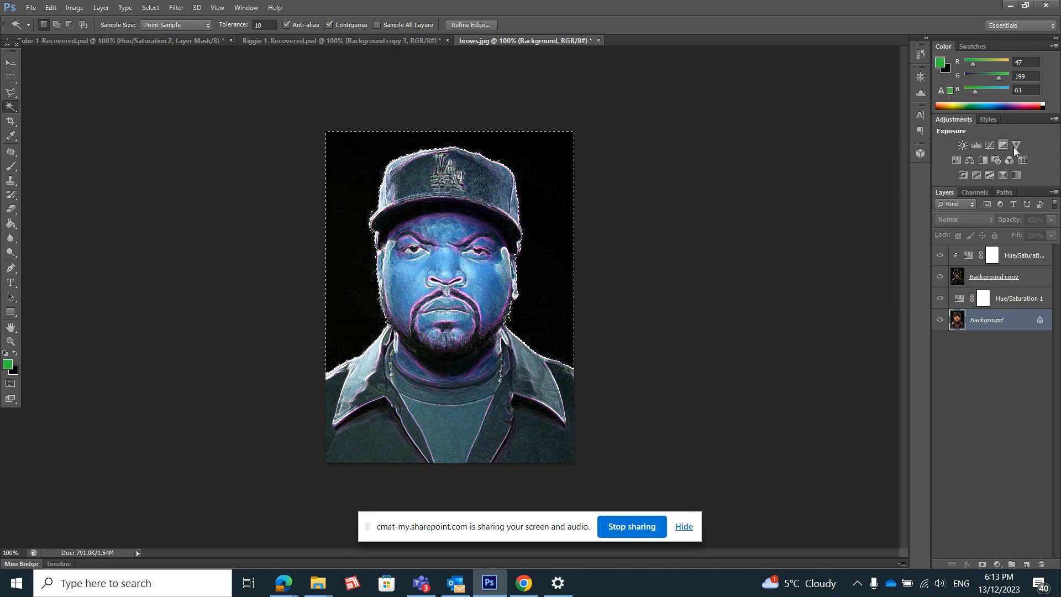
- Create a new empty layer named Layer 1 directly above the Background layer
click(1054, 193)
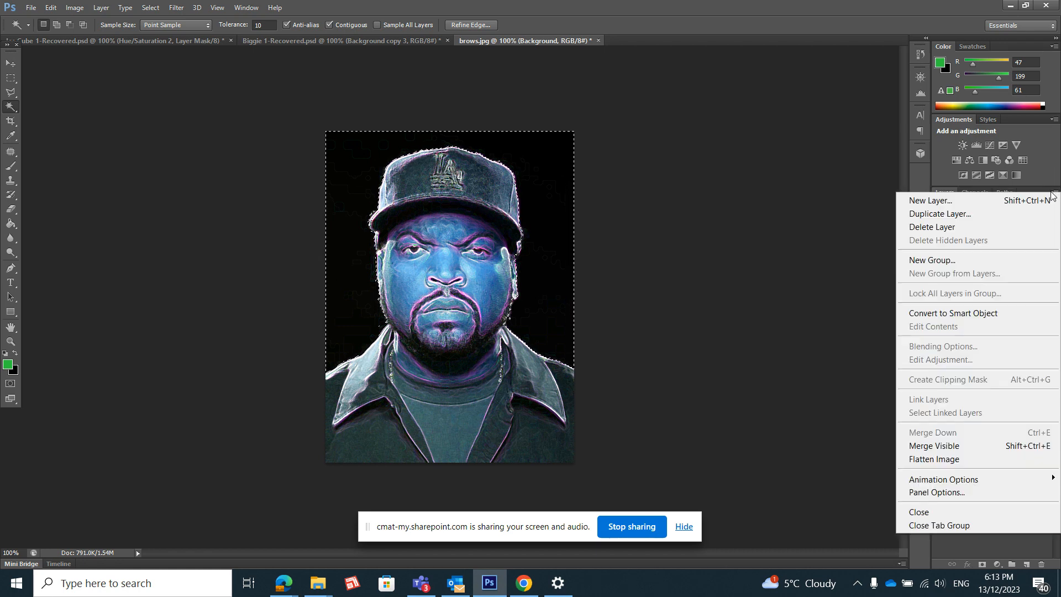
click(1013, 203)
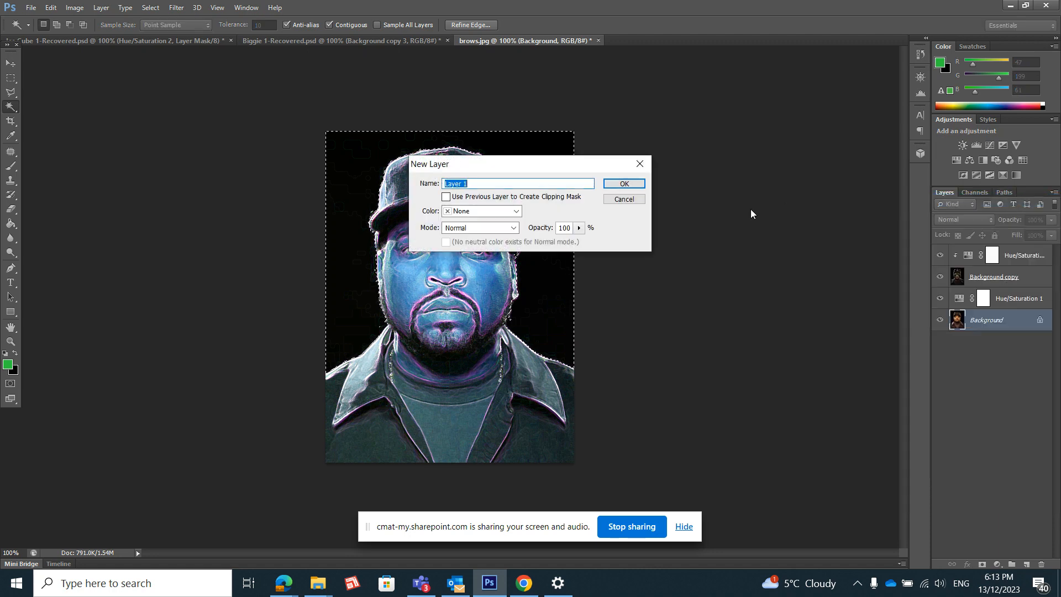
click(623, 187)
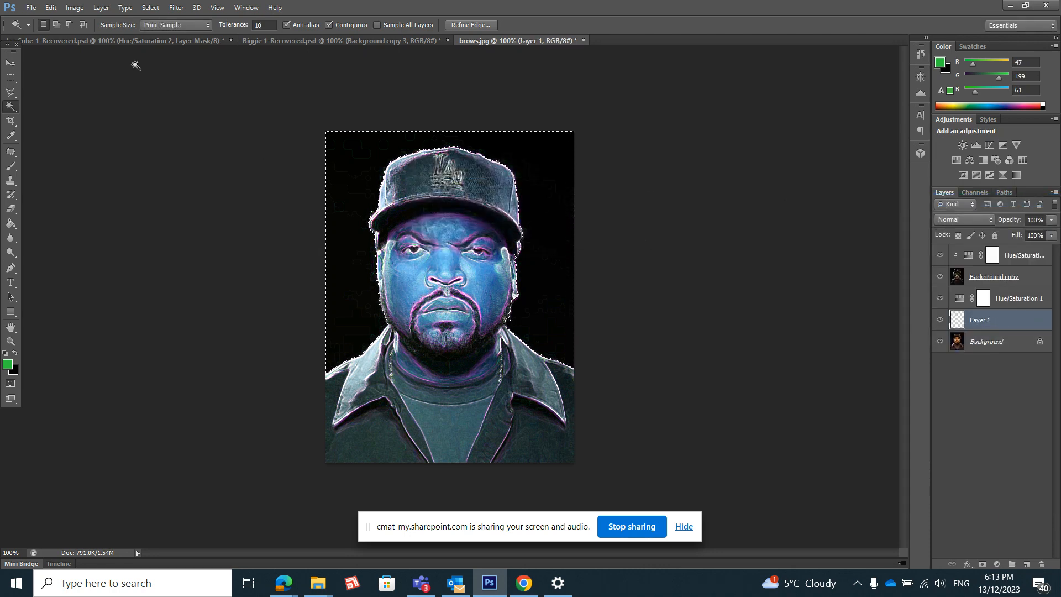
click(101, 8)
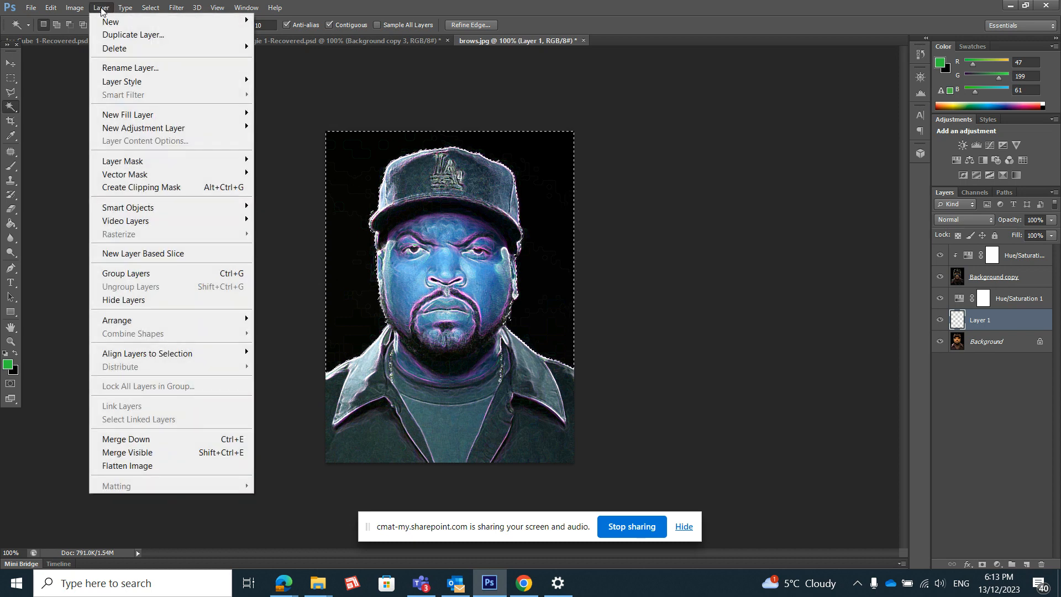
mouse_move(107, 23)
click(125, 8)
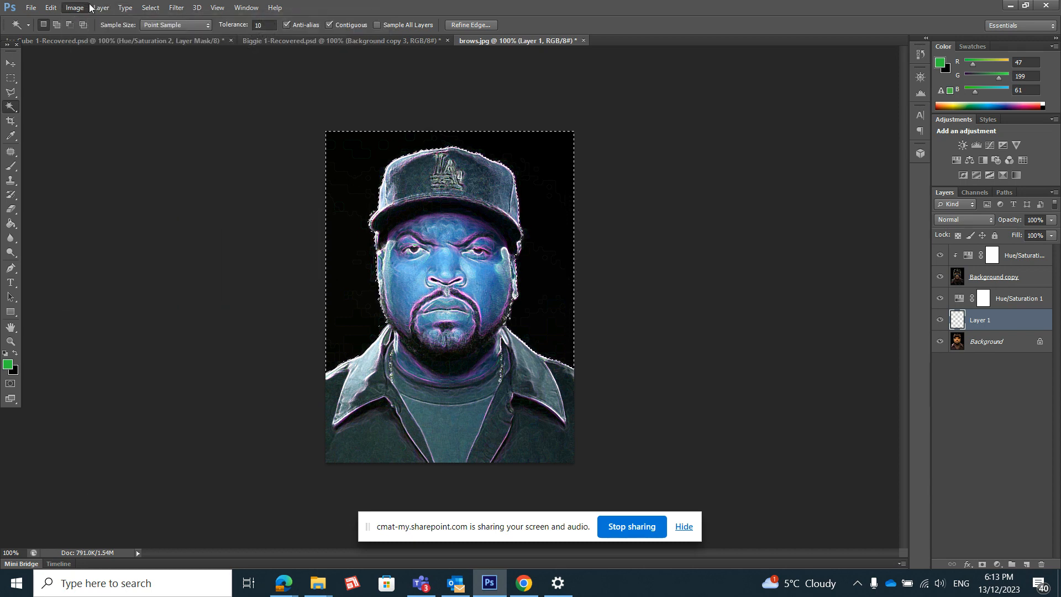
click(102, 8)
click(102, 9)
- Set the foreground colour to the green 2fc73a
click(8, 365)
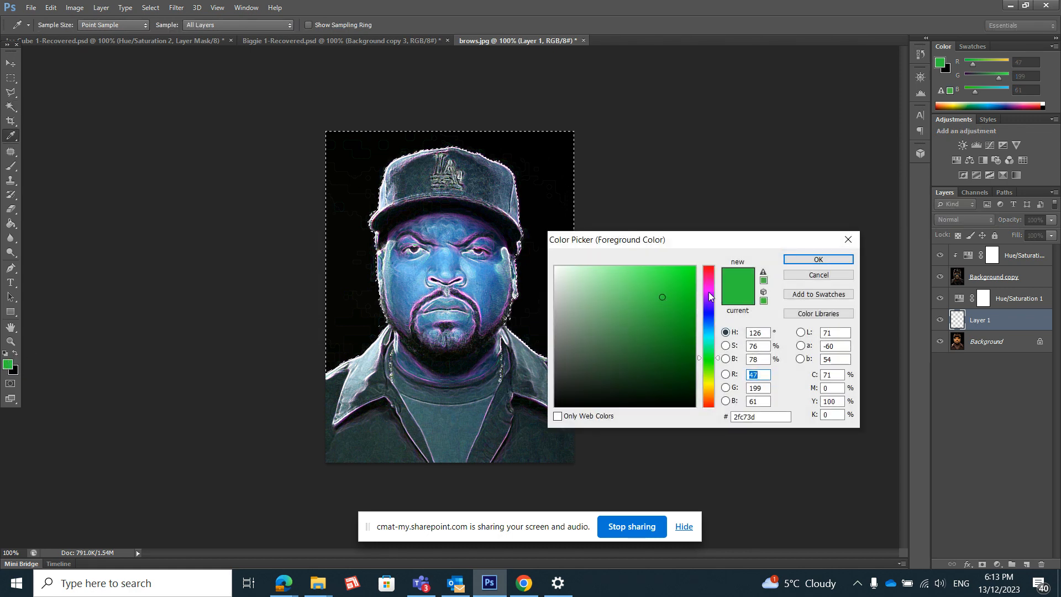
drag(710, 285, 709, 270)
drag(708, 316, 709, 379)
click(709, 359)
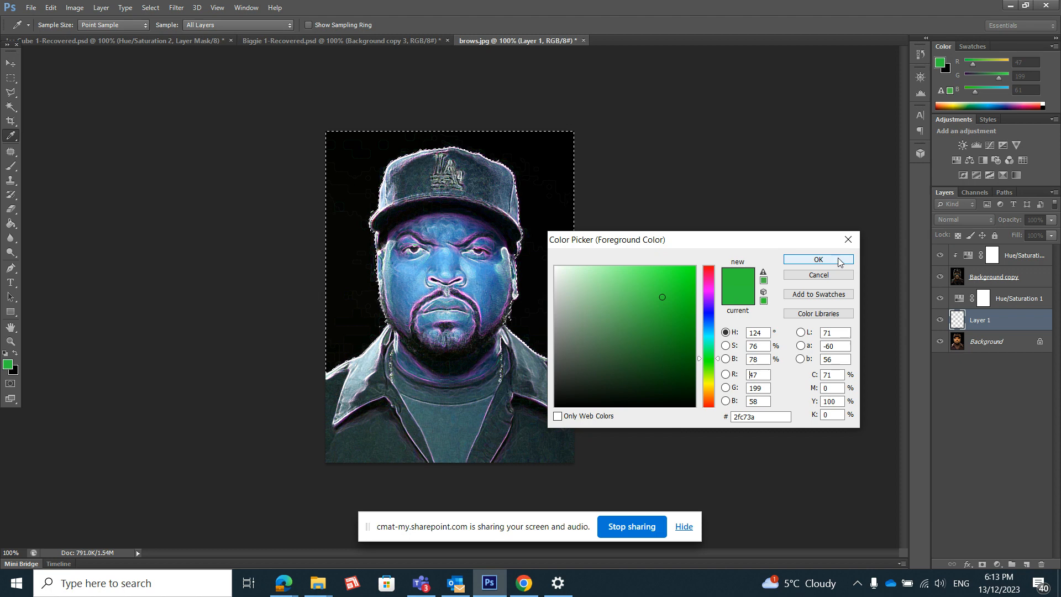
click(819, 260)
key(w)
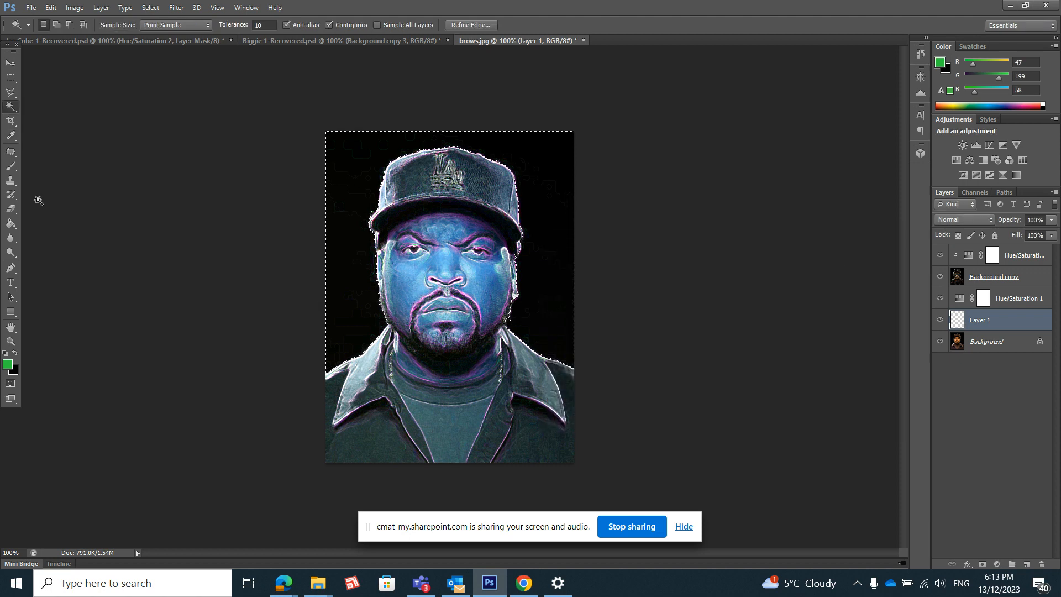
- Fill the selected backdrop on Layer 1 with the green foreground colour using the Paint Bucket tool
click(11, 226)
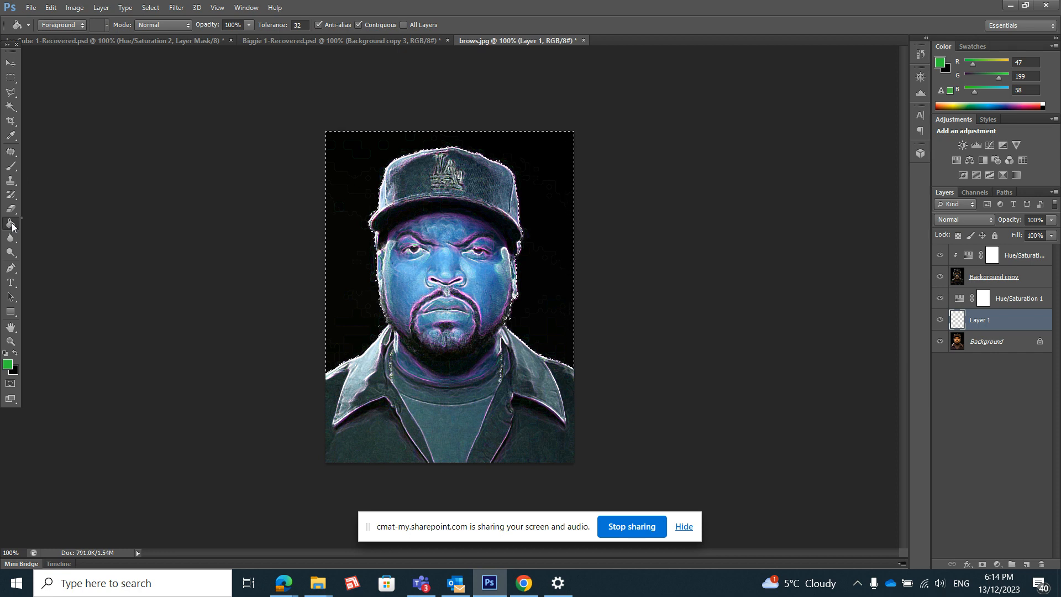
right_click(13, 227)
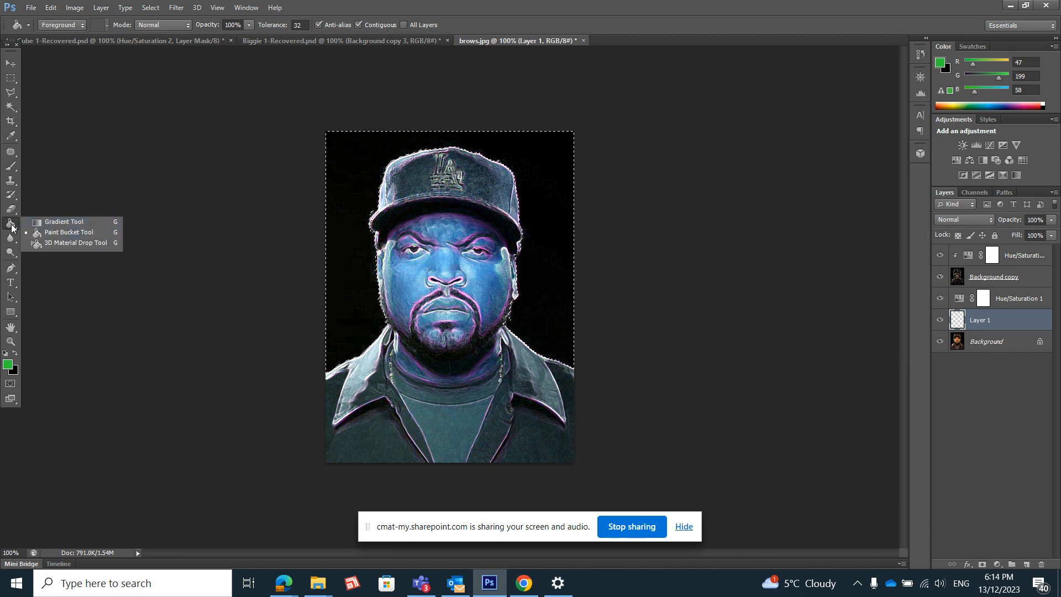
click(51, 237)
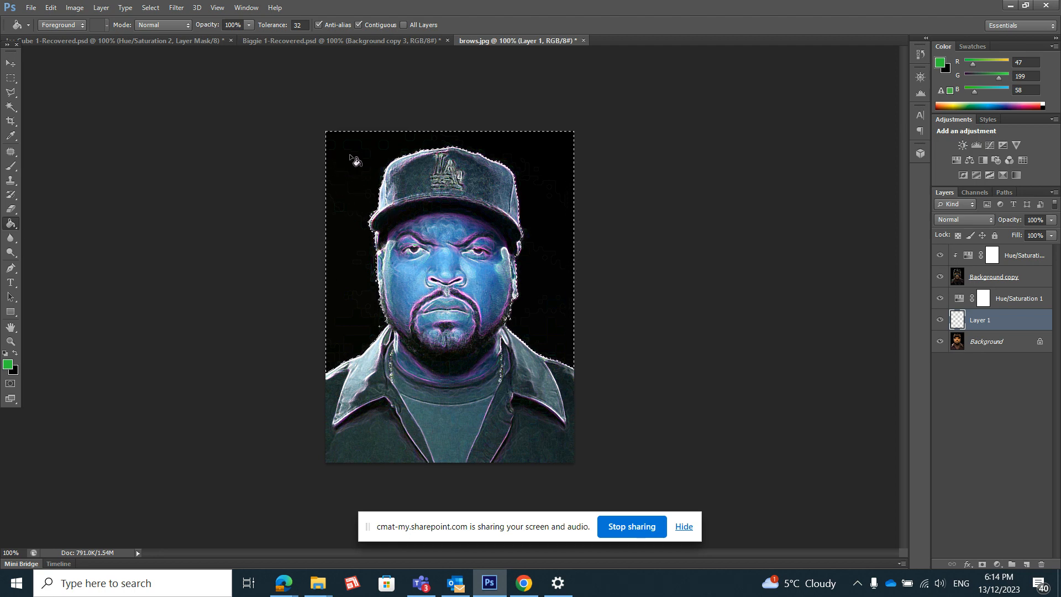
click(346, 149)
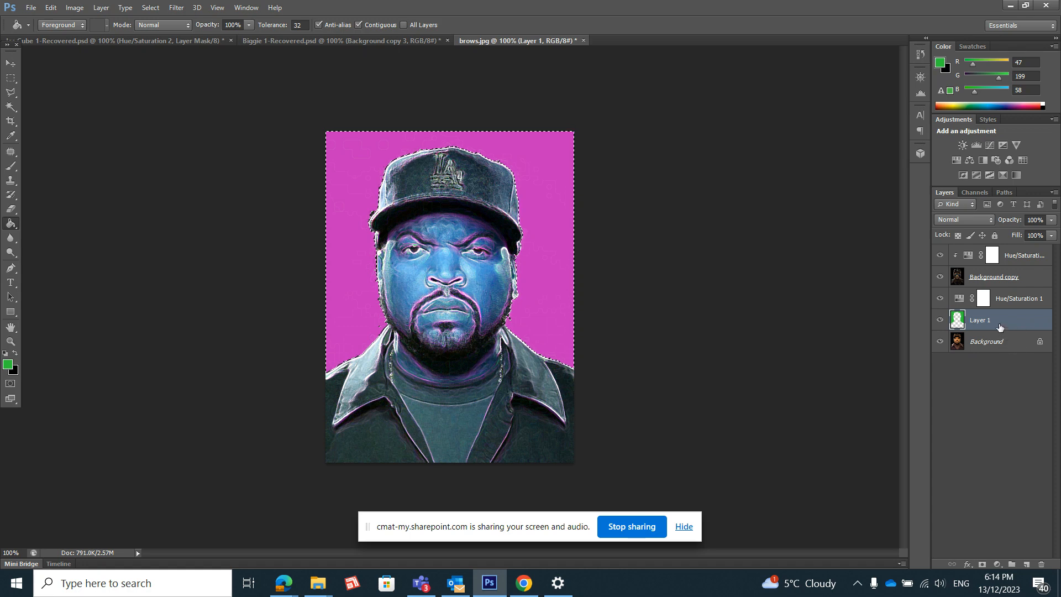
- Move Layer 1 to the top of the layer stack and deselect the backdrop selection
drag(998, 320, 998, 260)
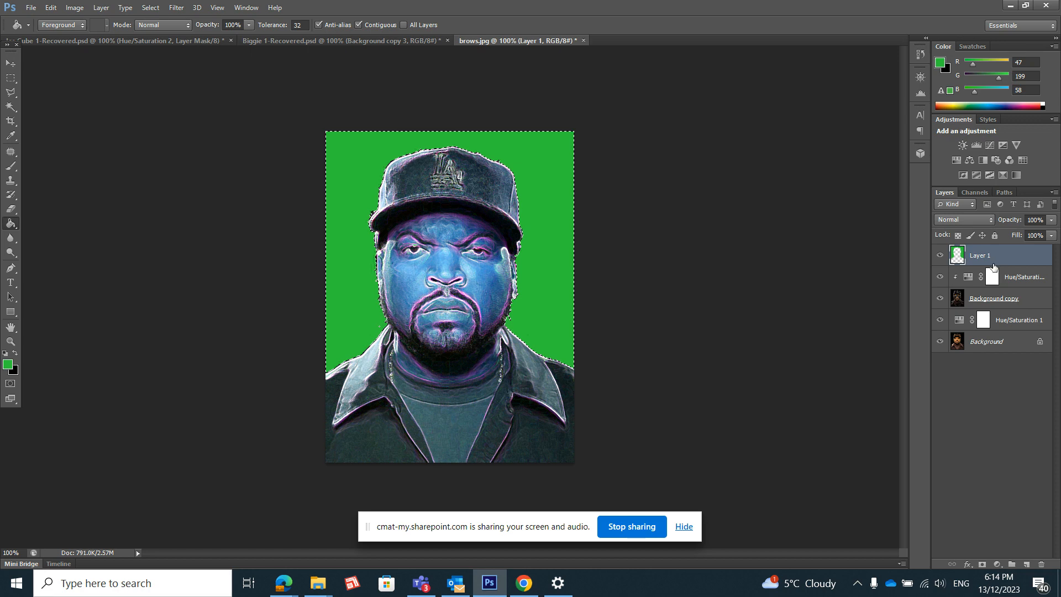
click(151, 7)
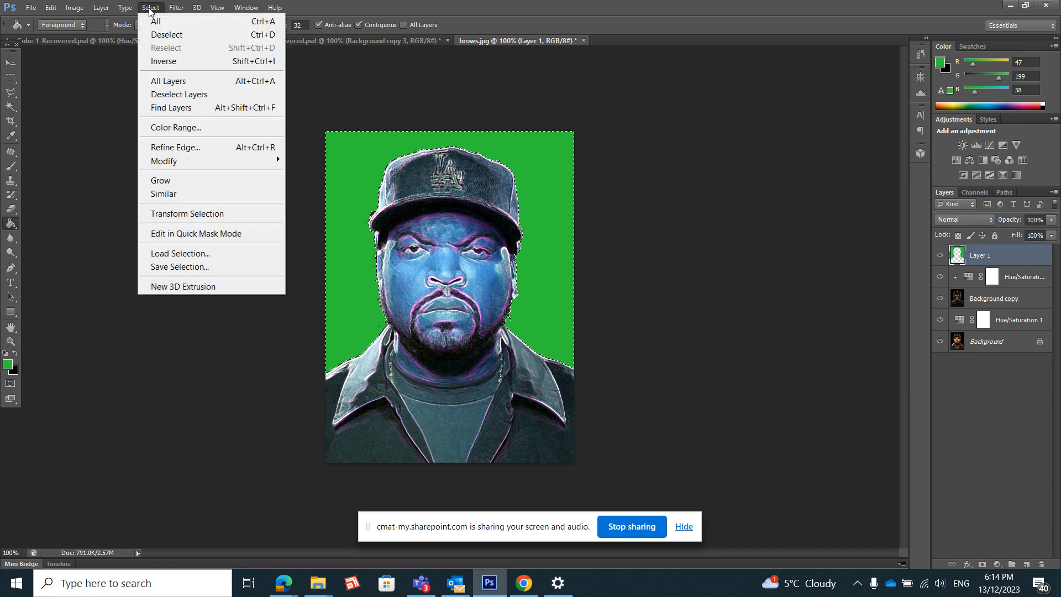
click(162, 36)
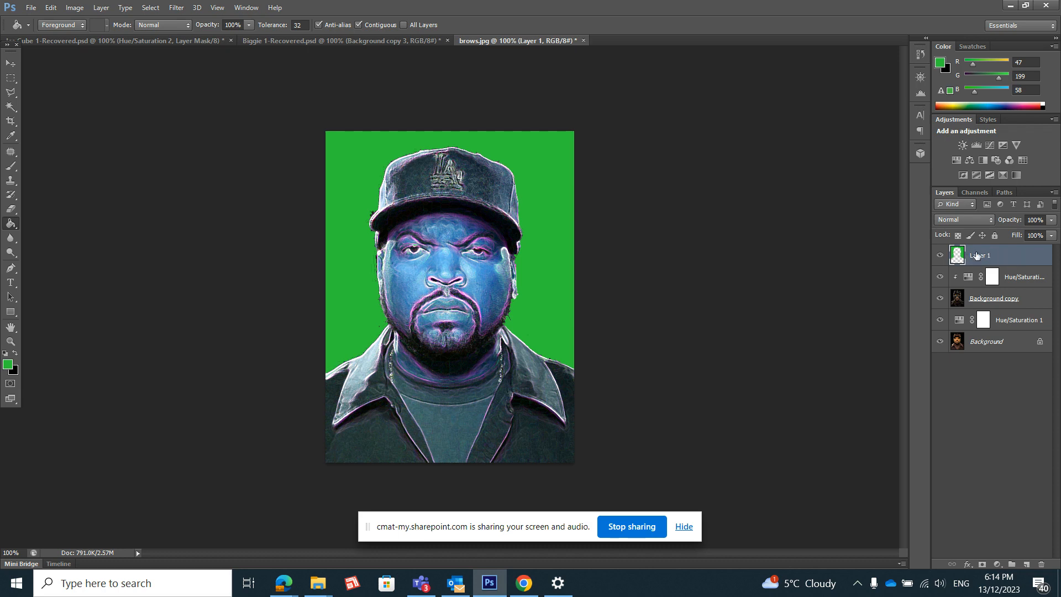
- Duplicate the green backdrop layer, Layer 1, within the same document, keeping the suggested name
right_click(1027, 259)
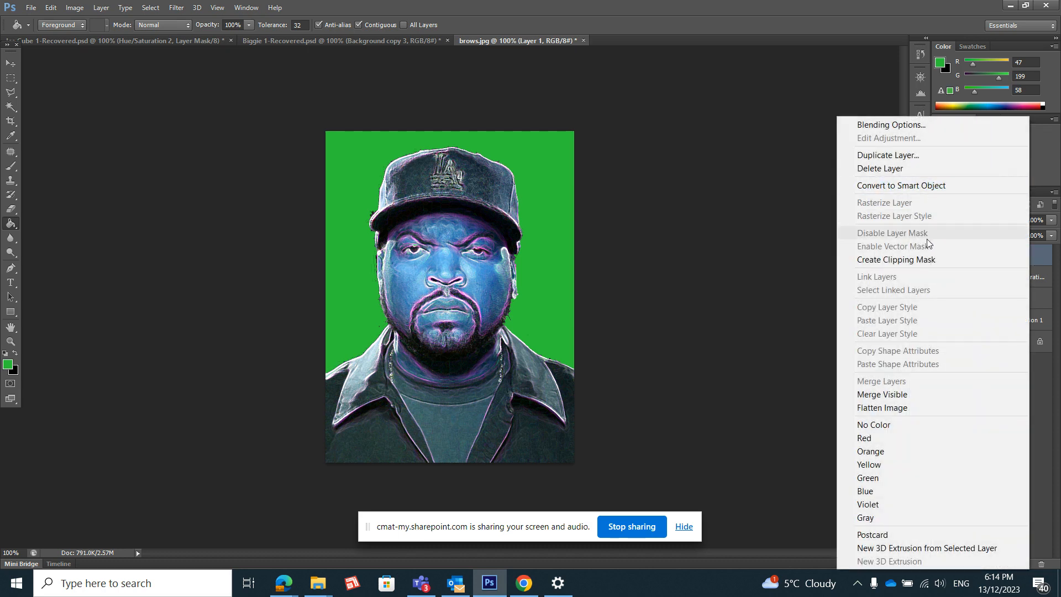
click(906, 155)
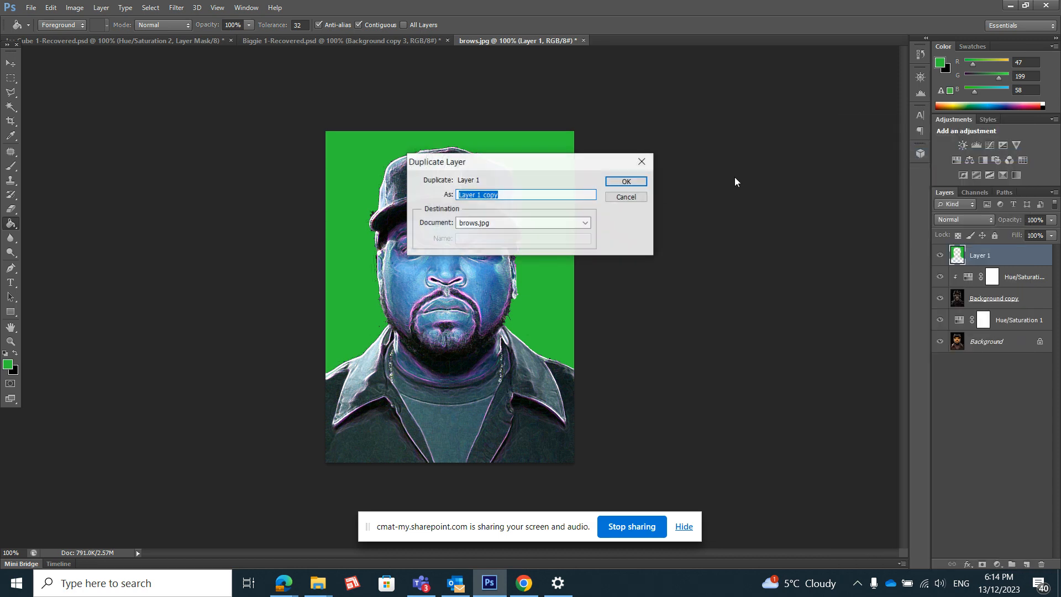
click(638, 185)
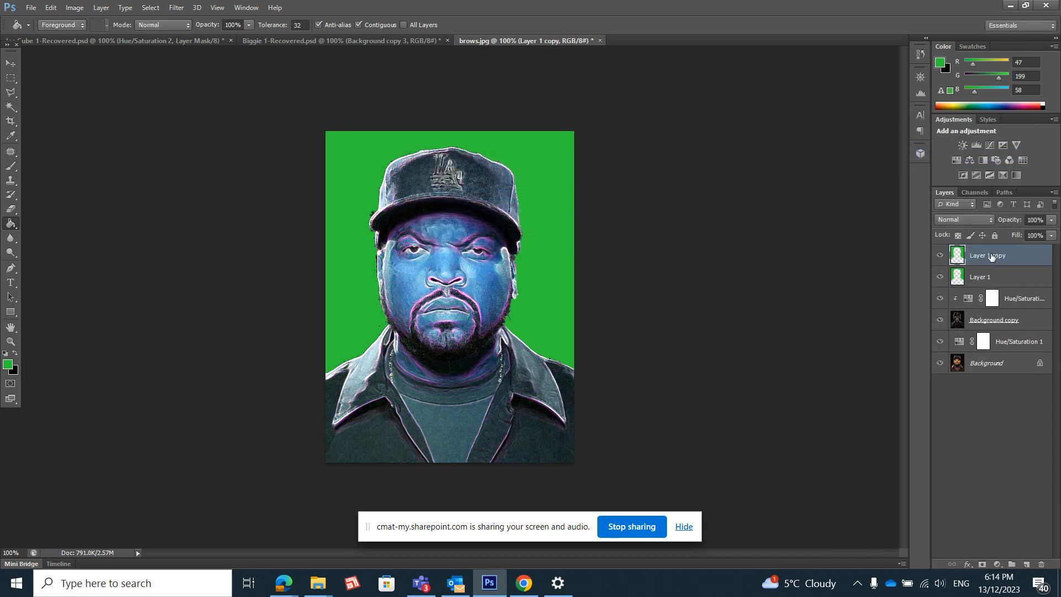
- Apply the Color Halftone pixelate filter to Layer 1 copy with screen angles of 108, 162, 90 and 45 degrees
click(177, 8)
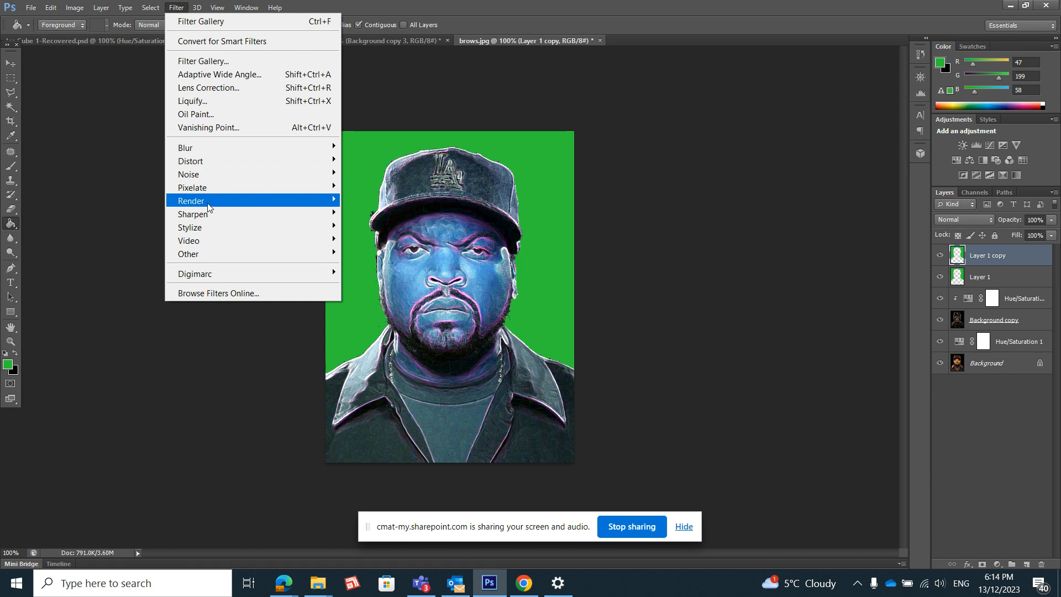
mouse_move(208, 207)
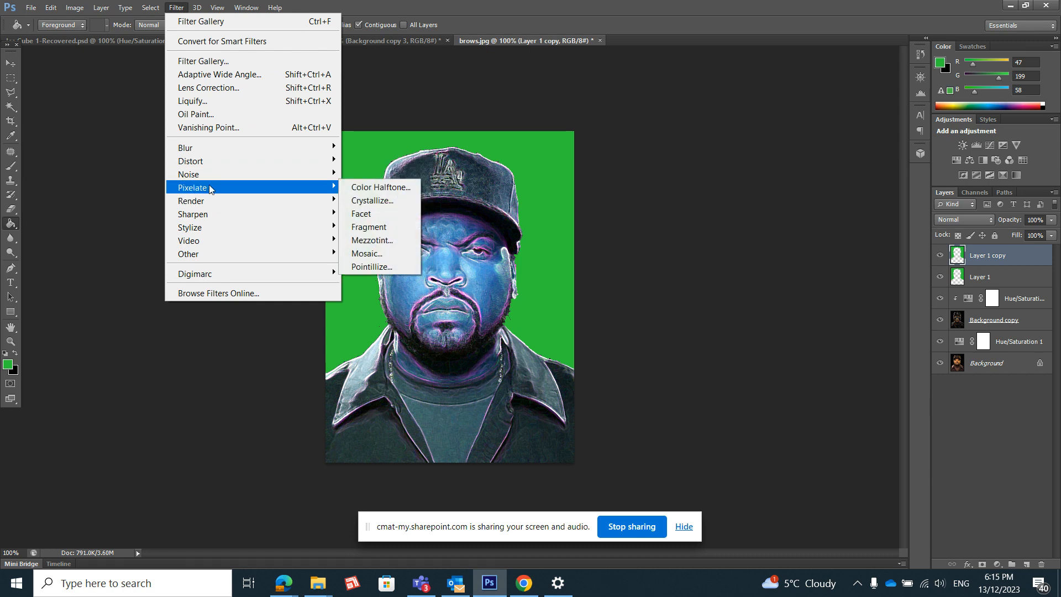
click(364, 188)
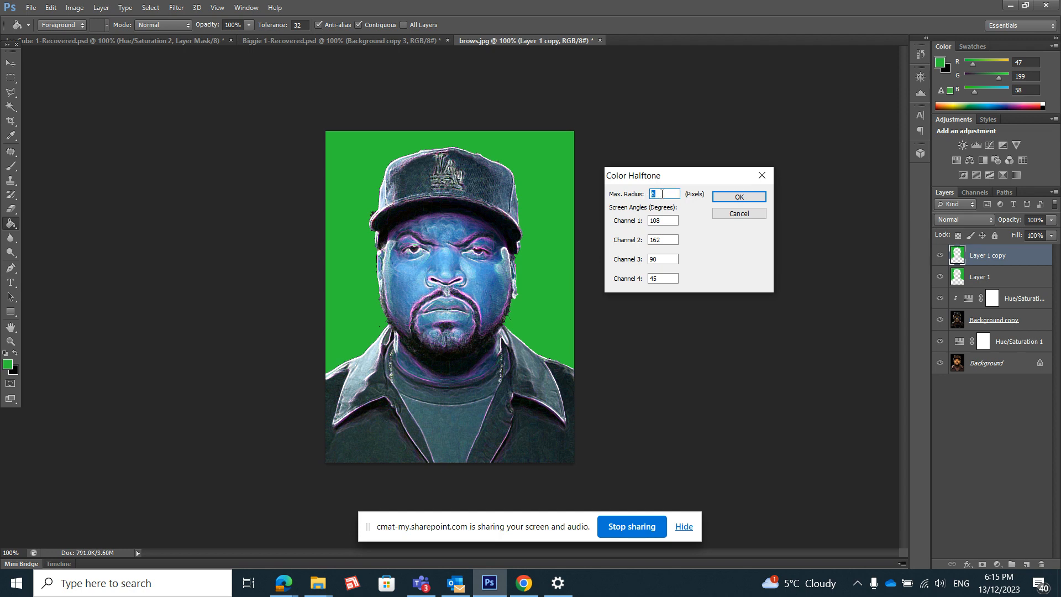
click(730, 197)
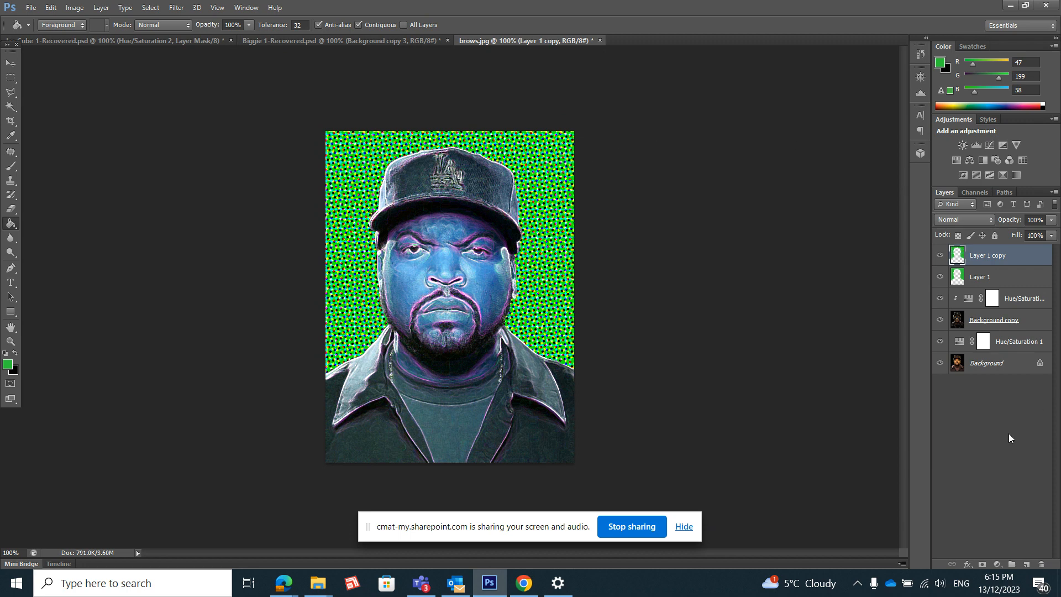
- Add a Hue/Saturation adjustment layer above Layer 1 copy and shift its hue to +109
click(998, 564)
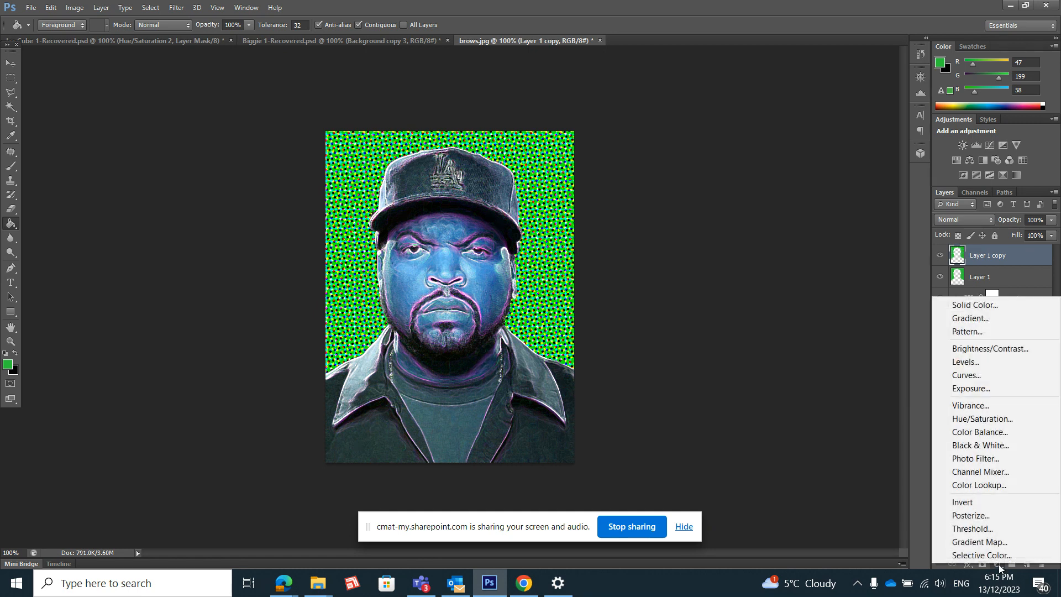
click(984, 419)
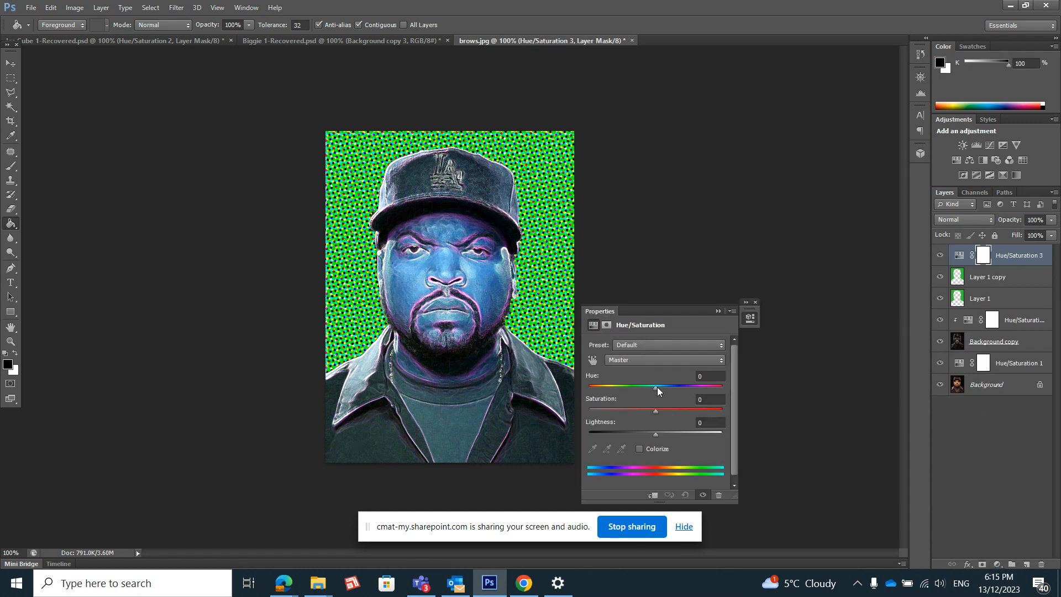
drag(657, 387, 703, 397)
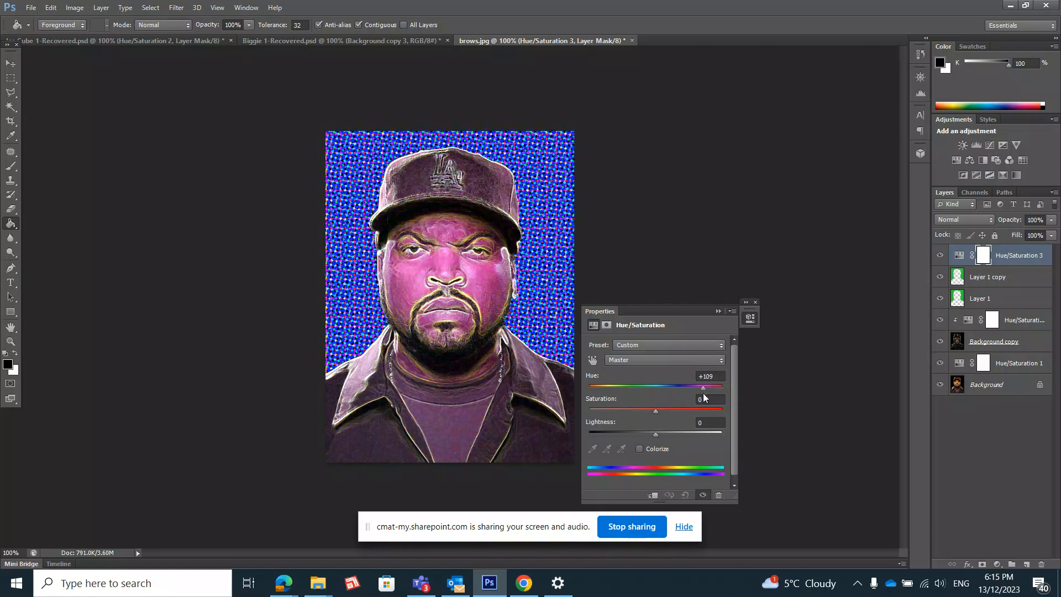
click(756, 302)
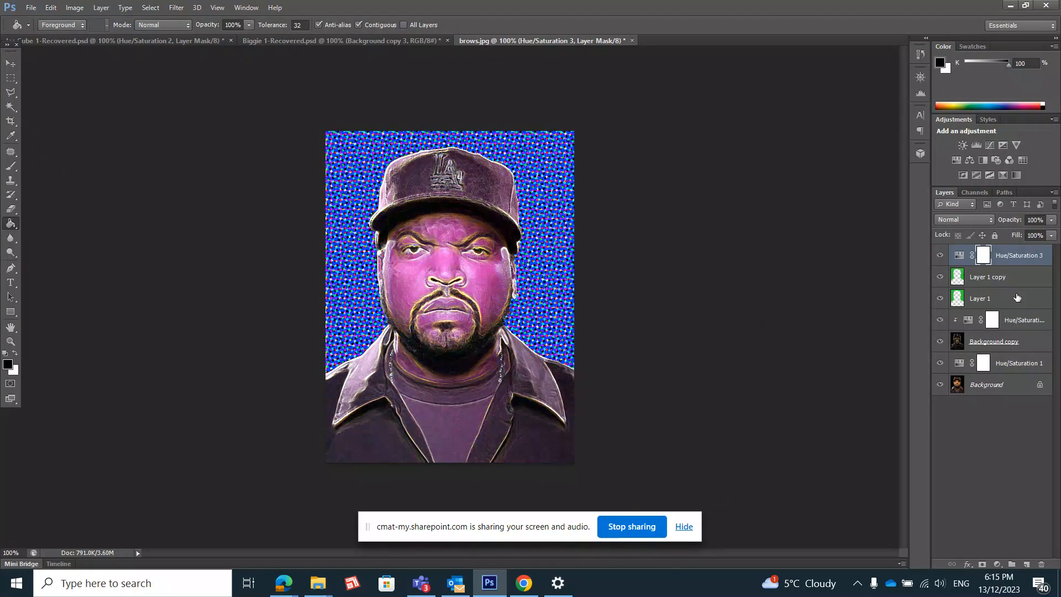
- Toggle the Hue/Saturation 3 layer's visibility to compare the two colour versions, and leave it hidden
click(942, 255)
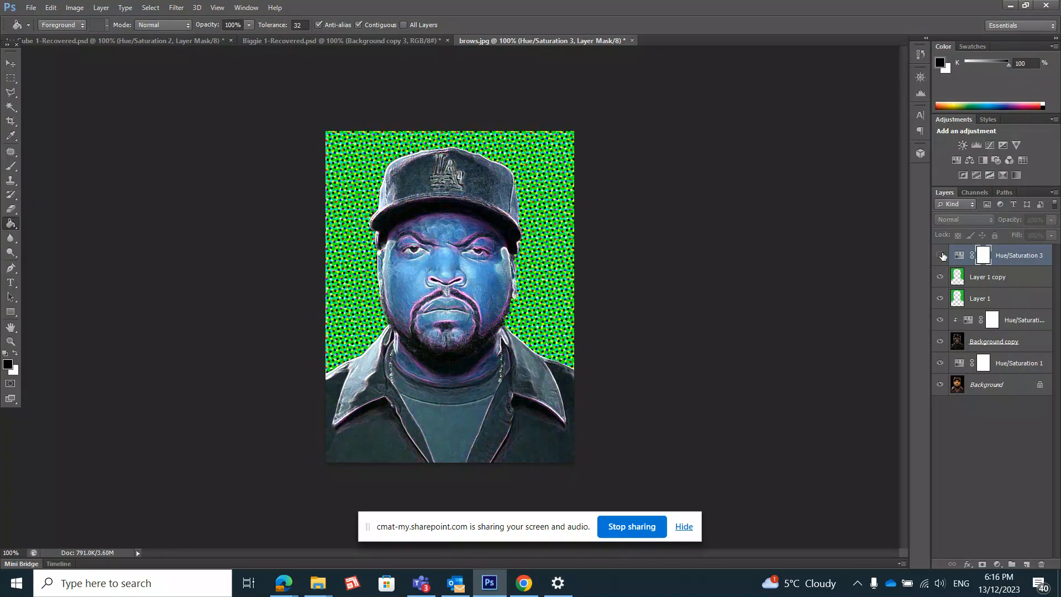
click(942, 256)
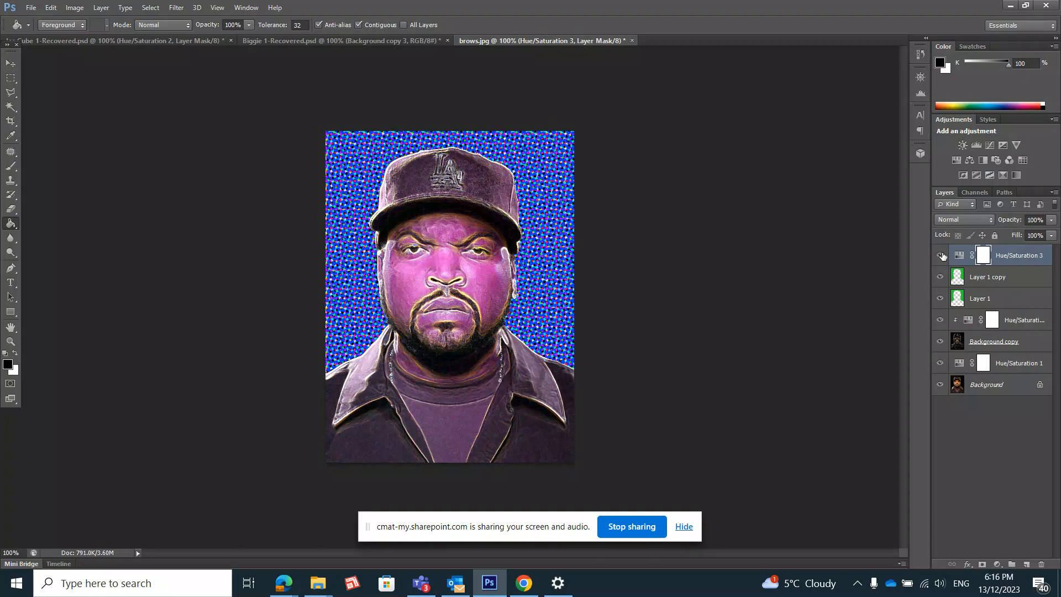
click(941, 255)
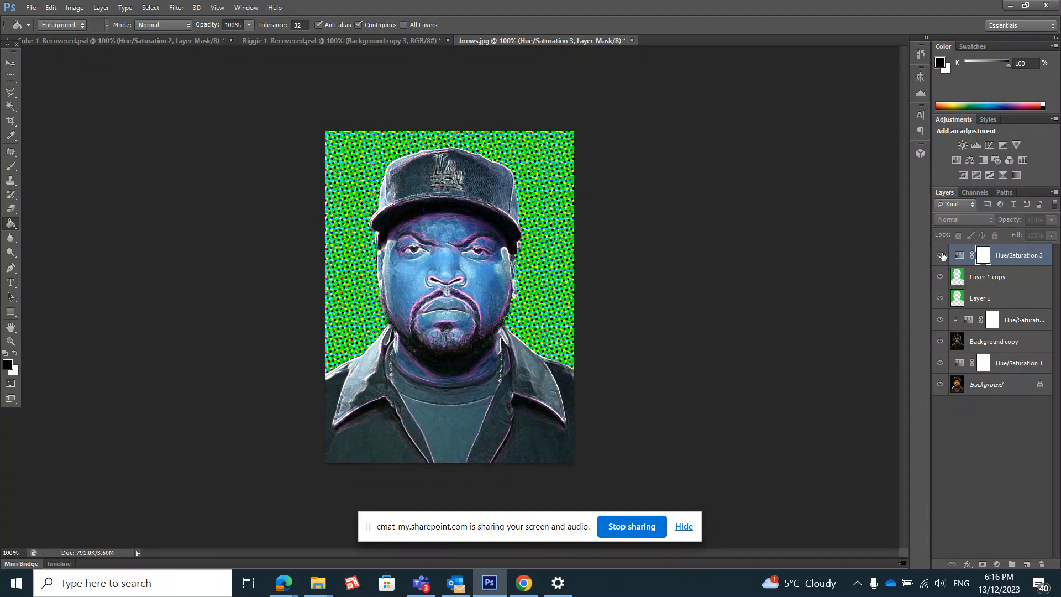
click(941, 256)
click(941, 255)
- Add another Hue/Saturation adjustment layer at the top of the stack with a hue of -127, and hide it
click(1003, 556)
click(997, 564)
click(990, 413)
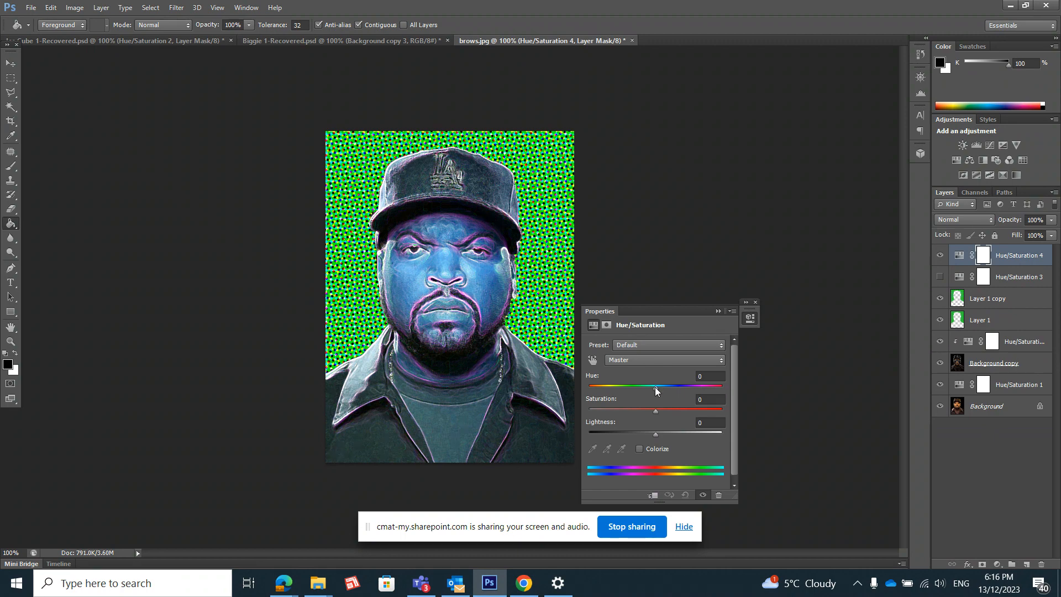
drag(654, 386, 603, 391)
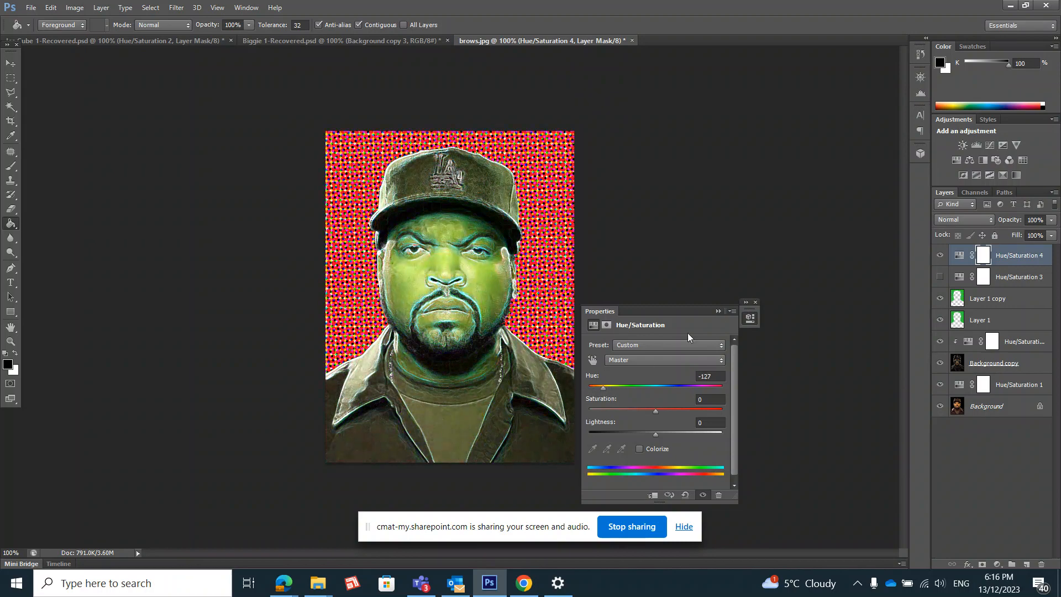
click(755, 302)
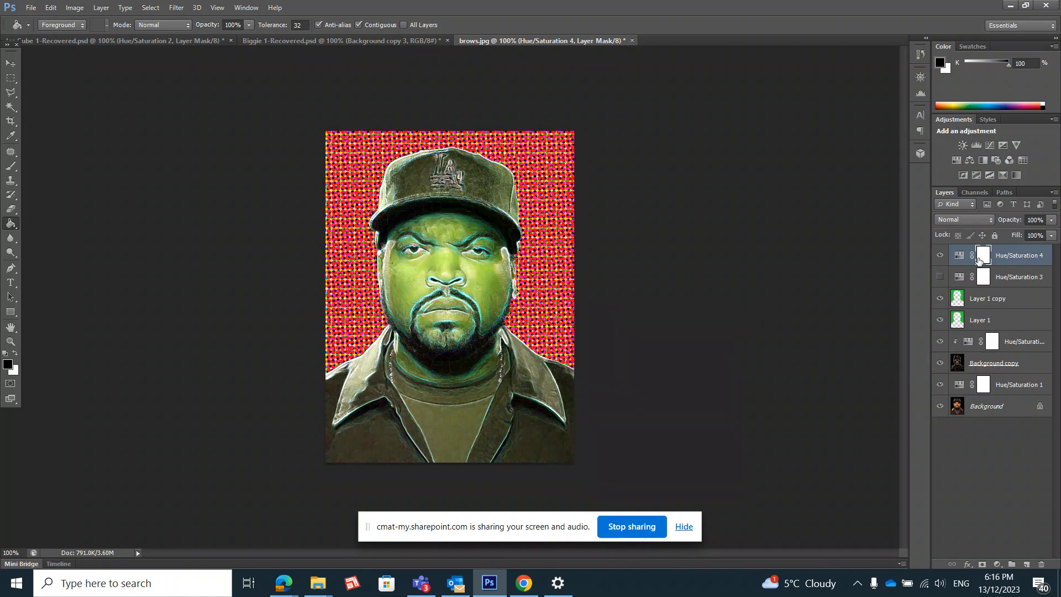
click(941, 256)
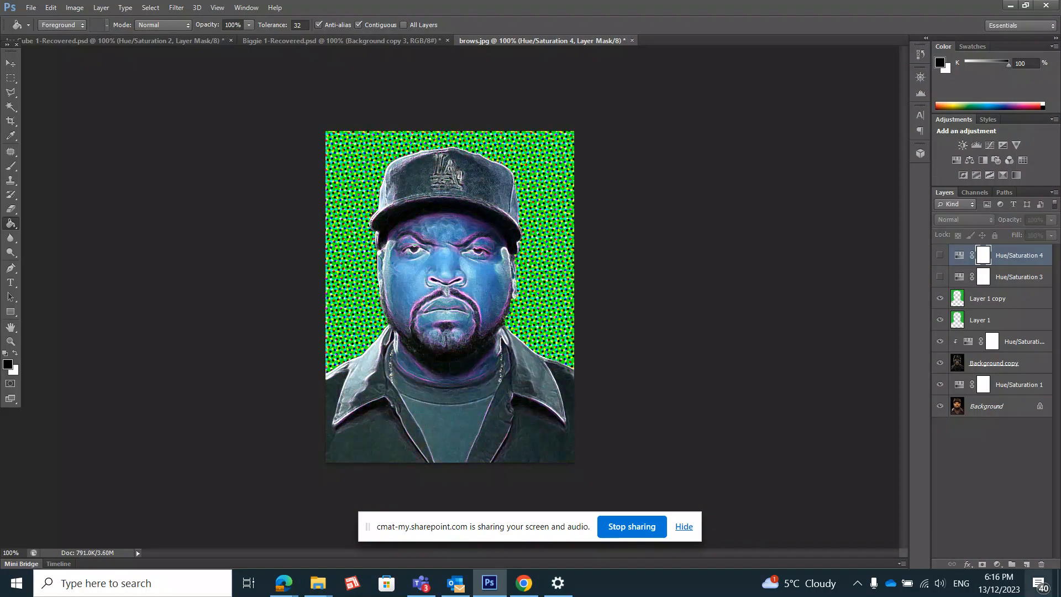
- Create one more Hue/Saturation adjustment layer on top, set its hue to -62, and hide it
click(999, 564)
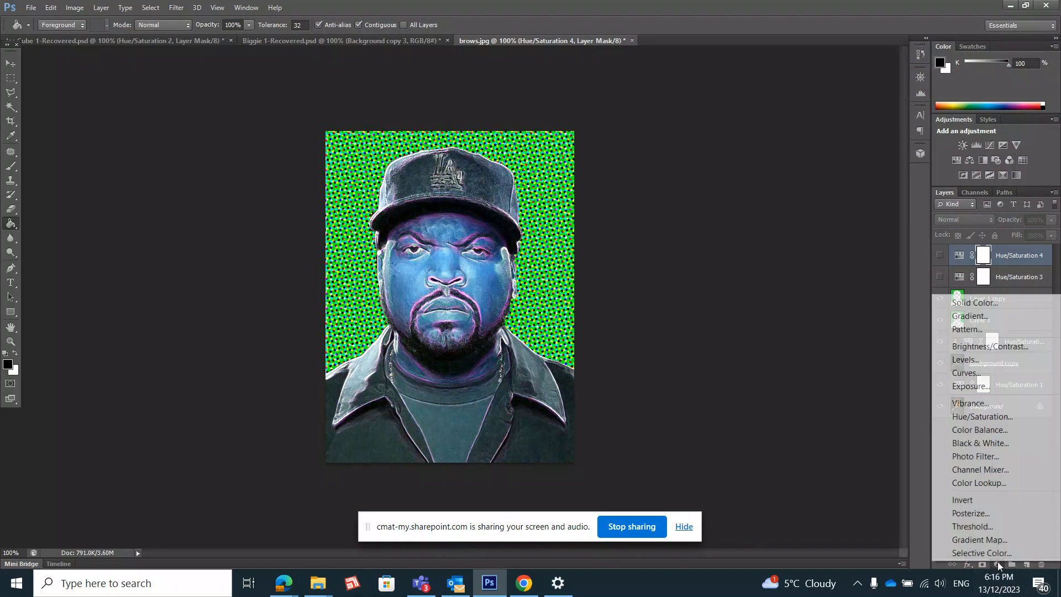
click(990, 418)
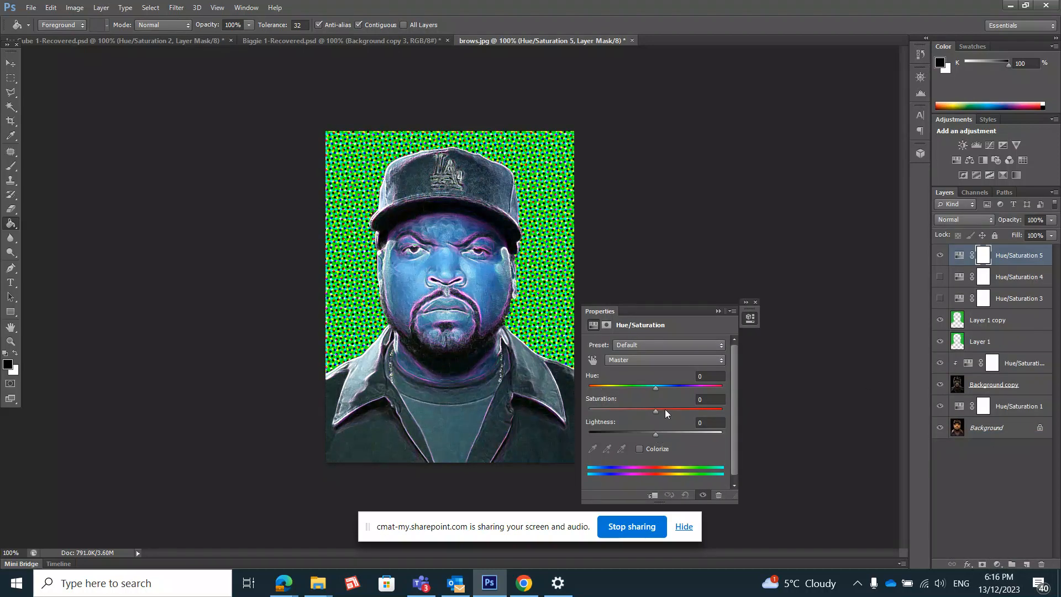
drag(656, 389, 621, 392)
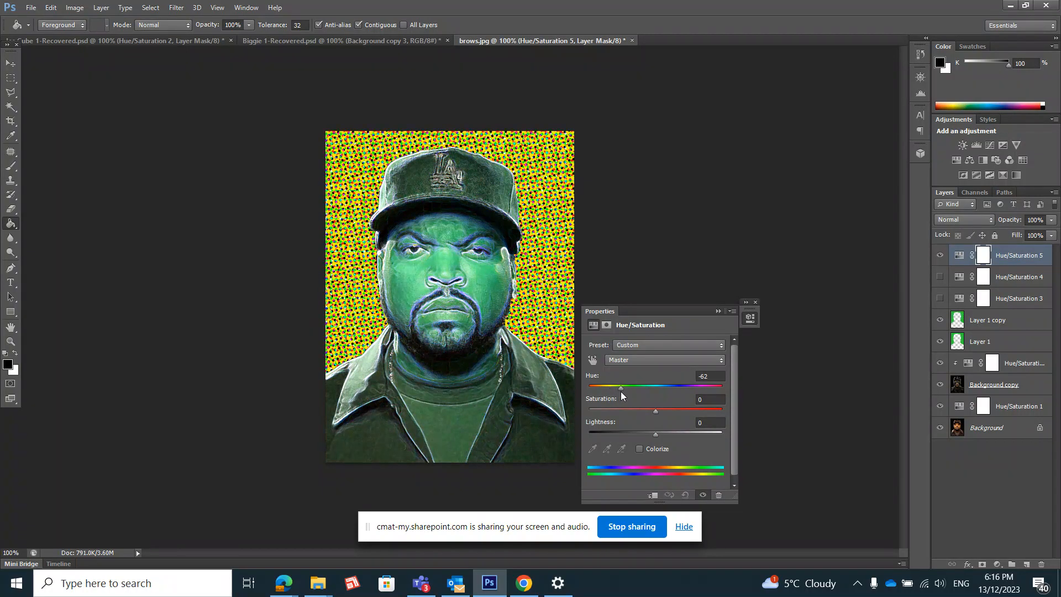
click(755, 304)
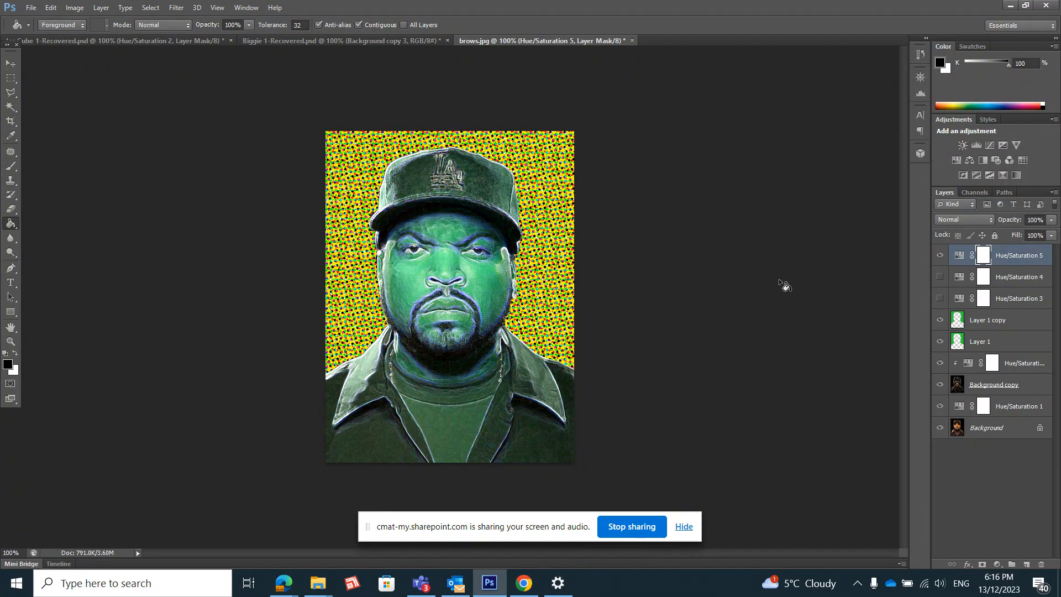
click(940, 255)
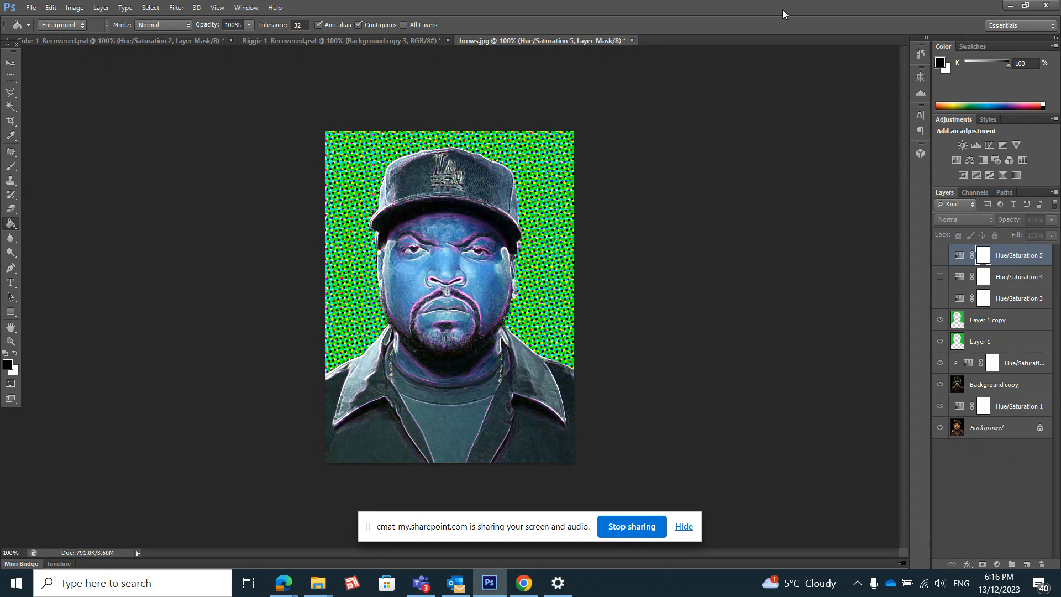
- Save the layered image in Photoshop format as Ice Cube 1 in Raw images, replacing the existing file and keeping Maximize Compatibility on
click(31, 8)
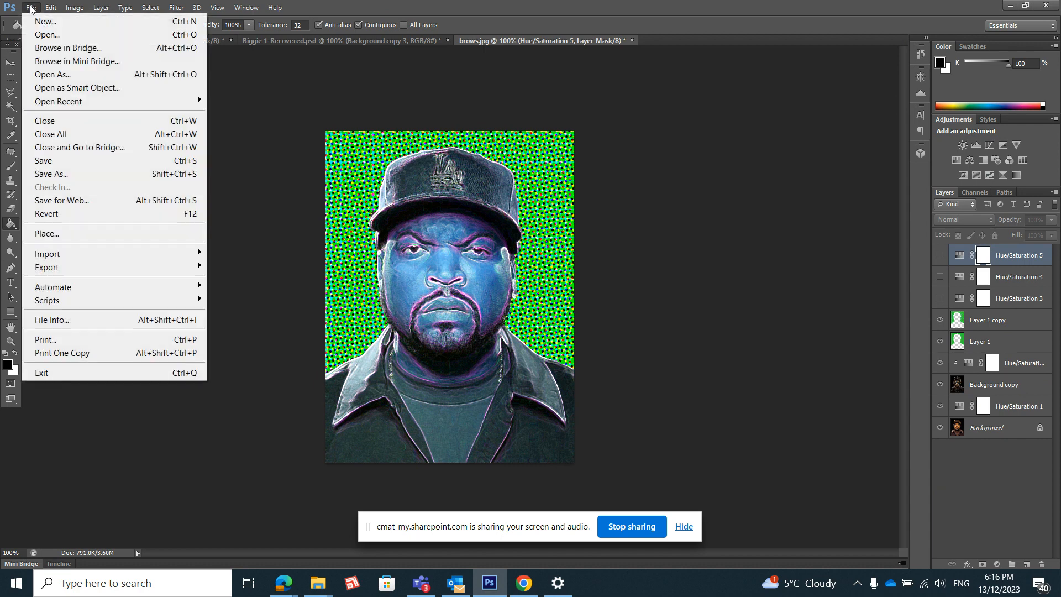
click(56, 175)
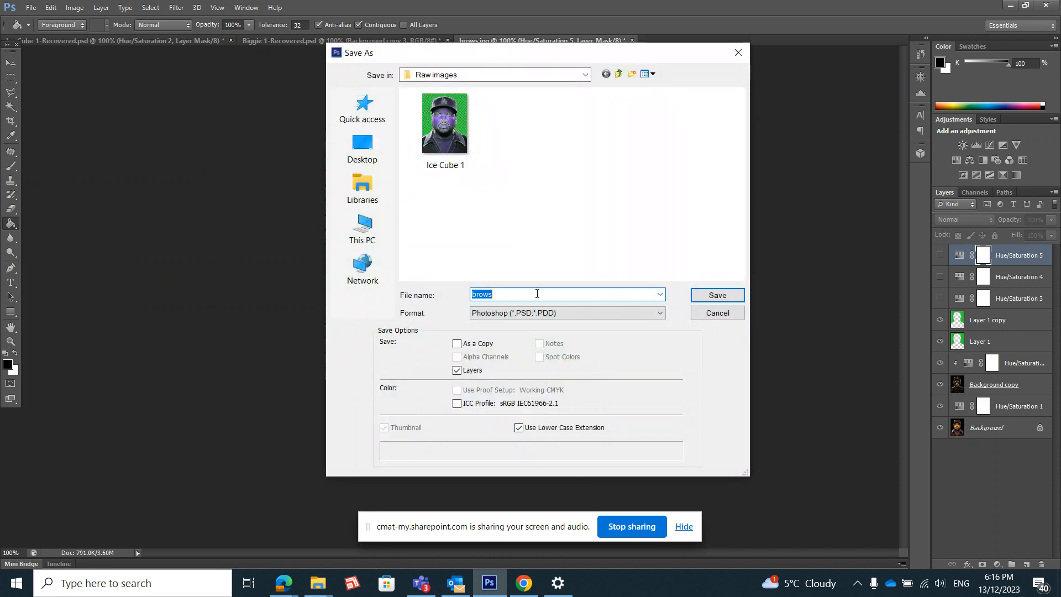
text(Ice C)
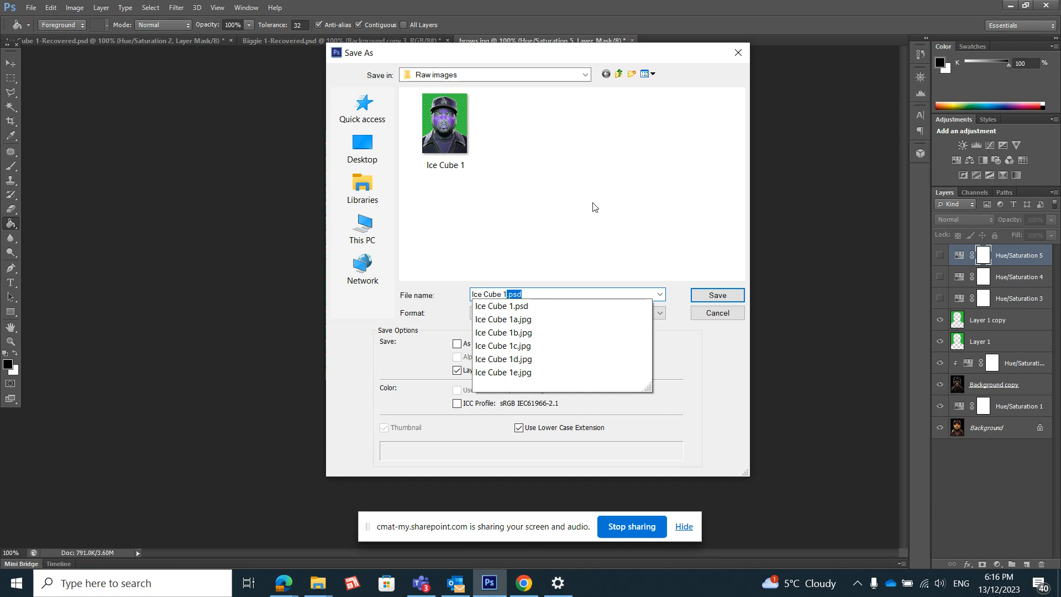
text(ube 1)
click(702, 295)
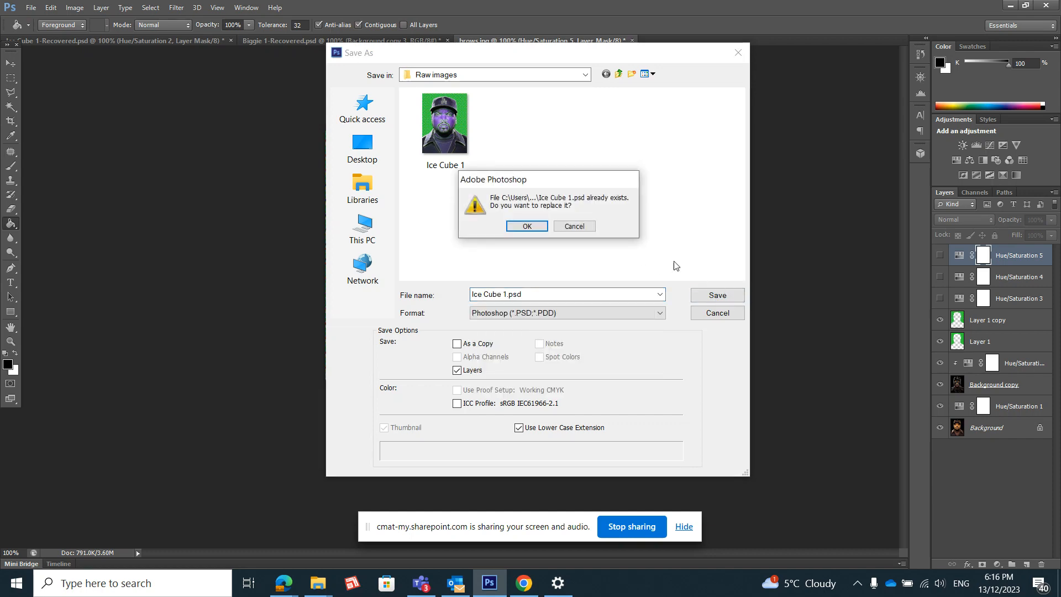
click(527, 227)
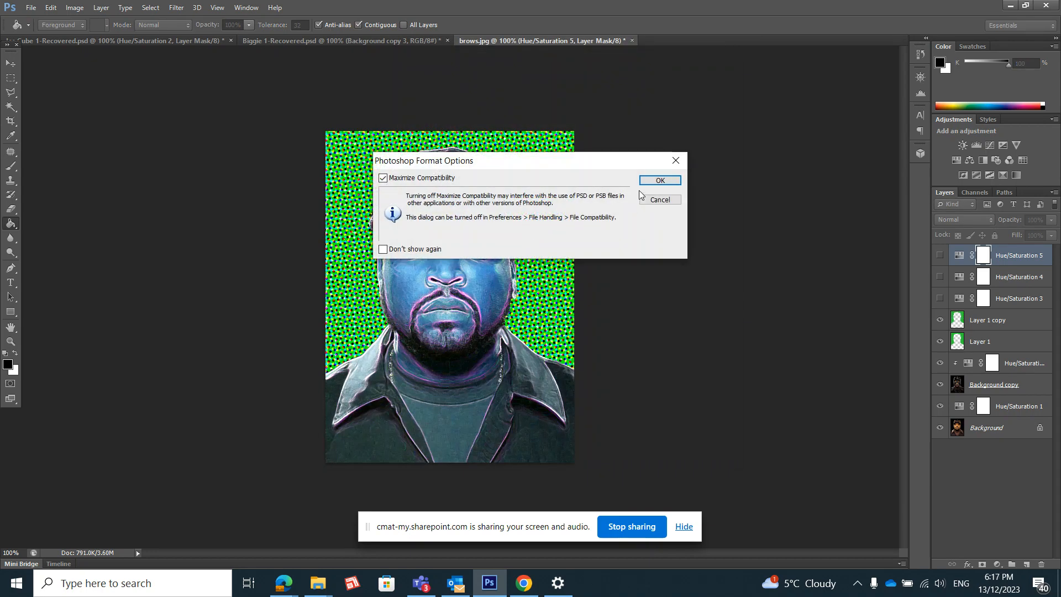
click(659, 181)
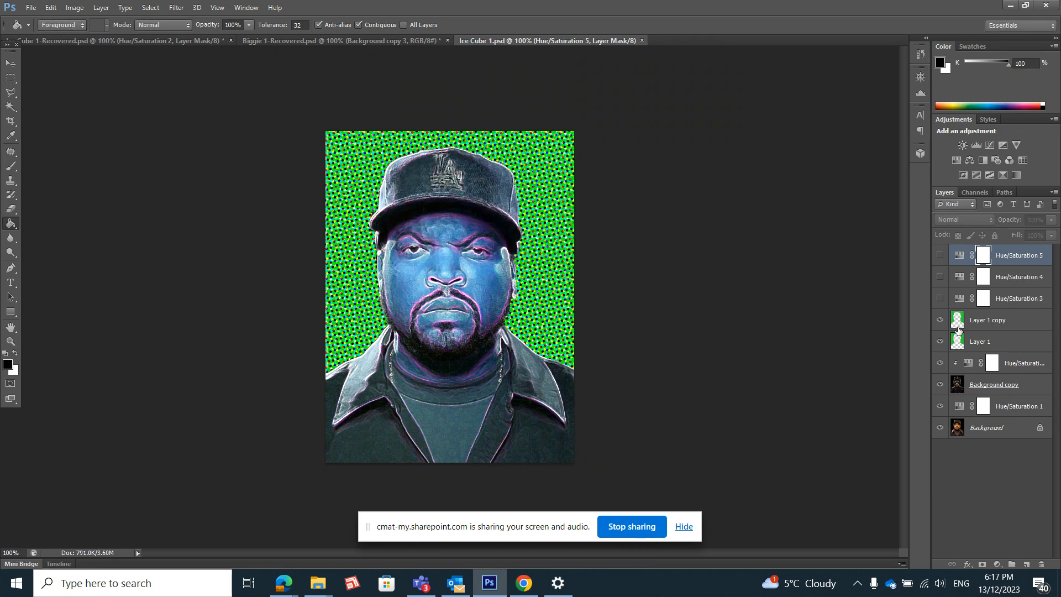
- Save a JPEG copy of the blue-face version as Ice Cube 1a.jpg in Raw images, replacing the existing file and keeping quality 12
click(31, 8)
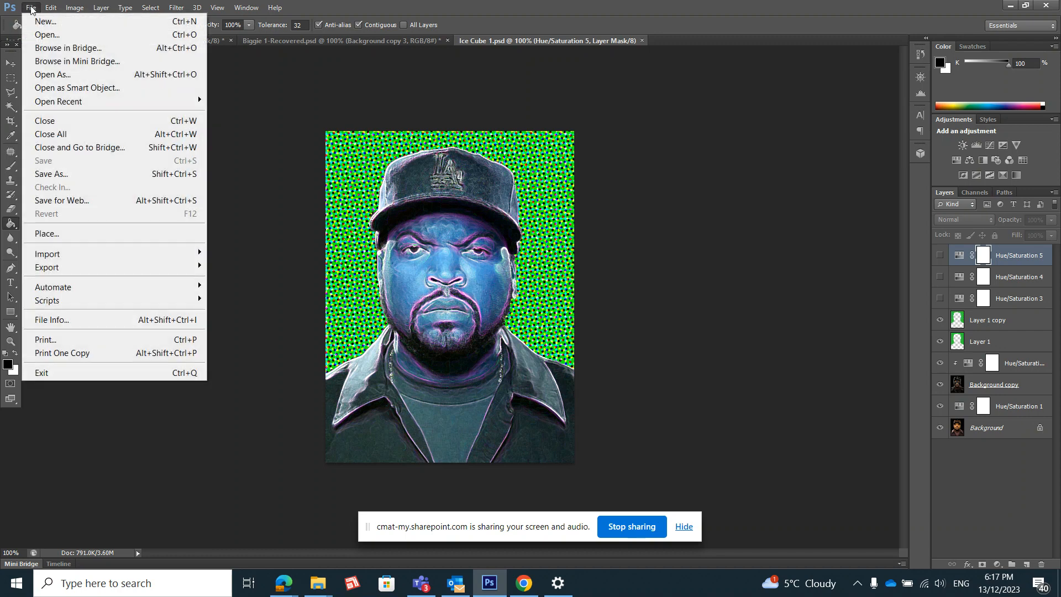
click(88, 174)
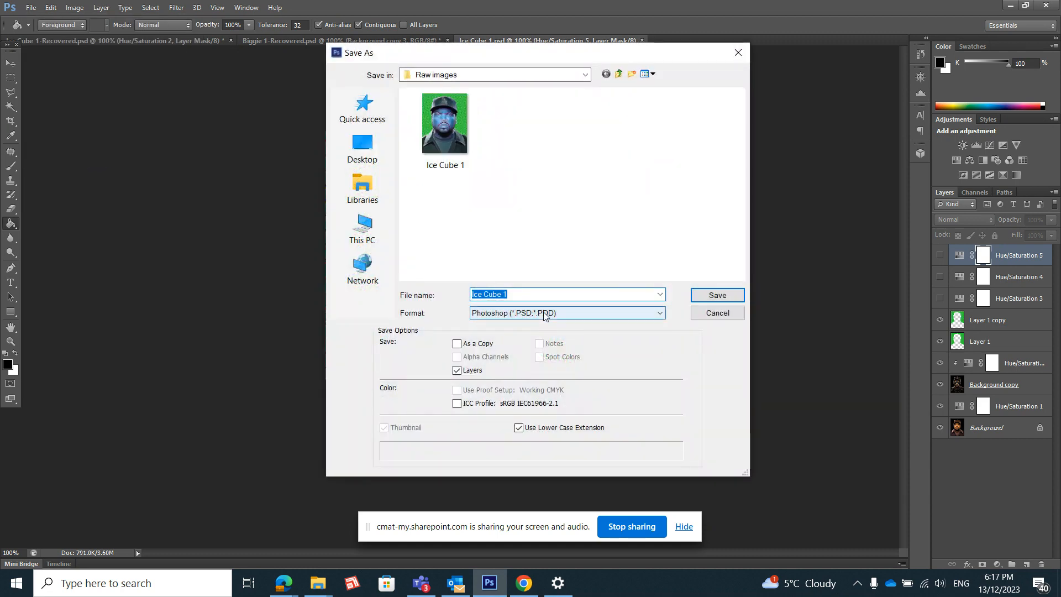
click(543, 312)
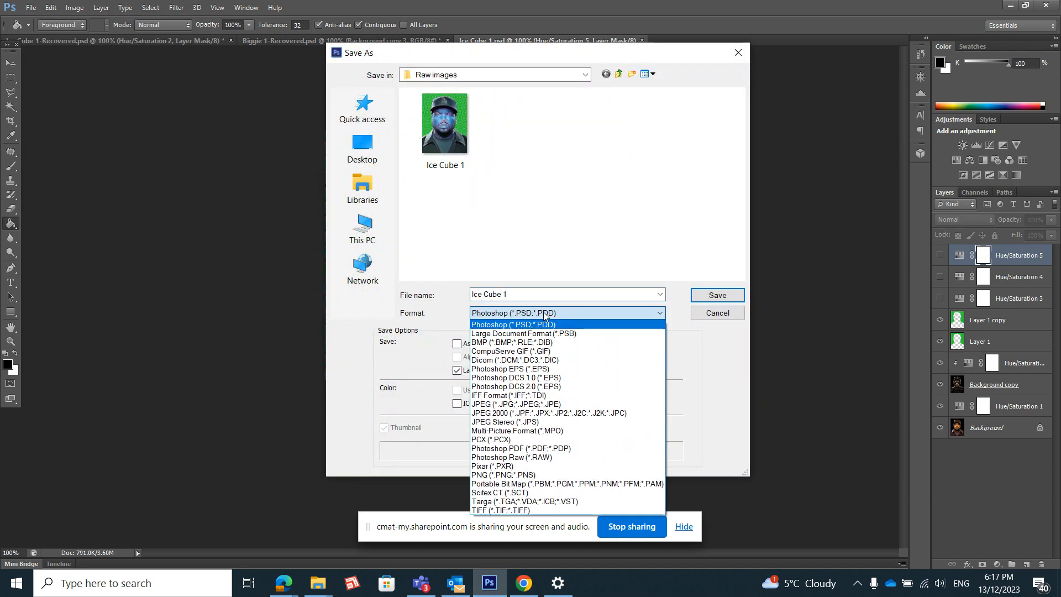
click(534, 404)
mouse_move(521, 294)
mouse_down()
mouse_move(472, 294)
mouse_move(506, 294)
mouse_up()
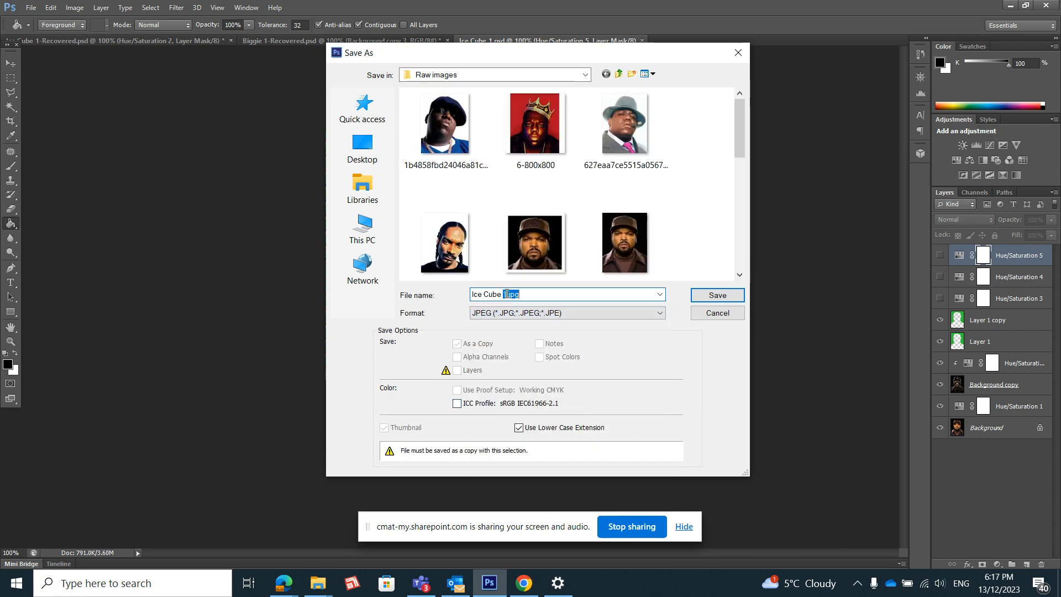
click(506, 294)
text(a)
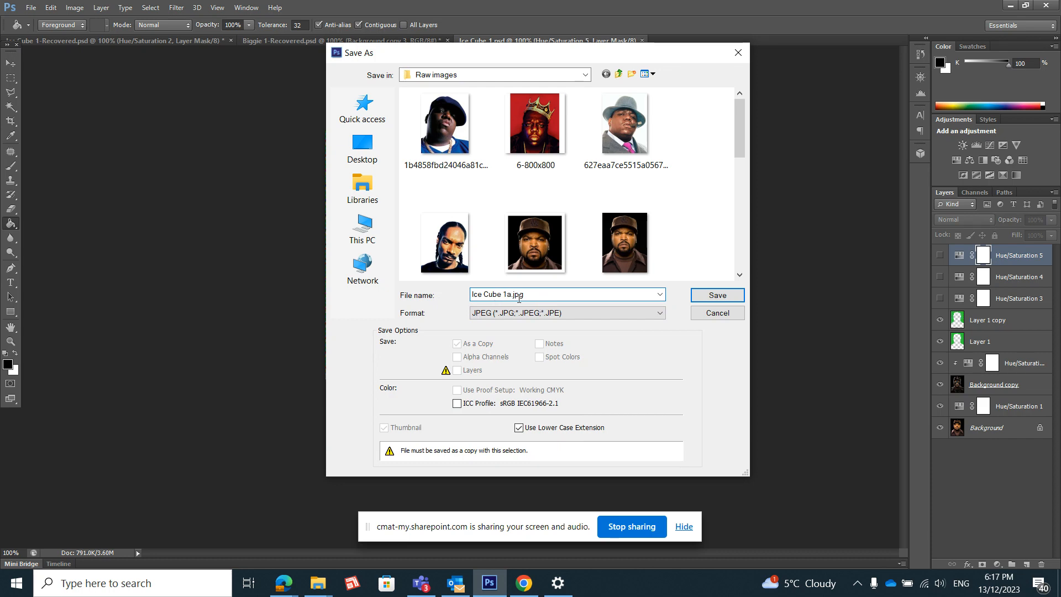
click(715, 295)
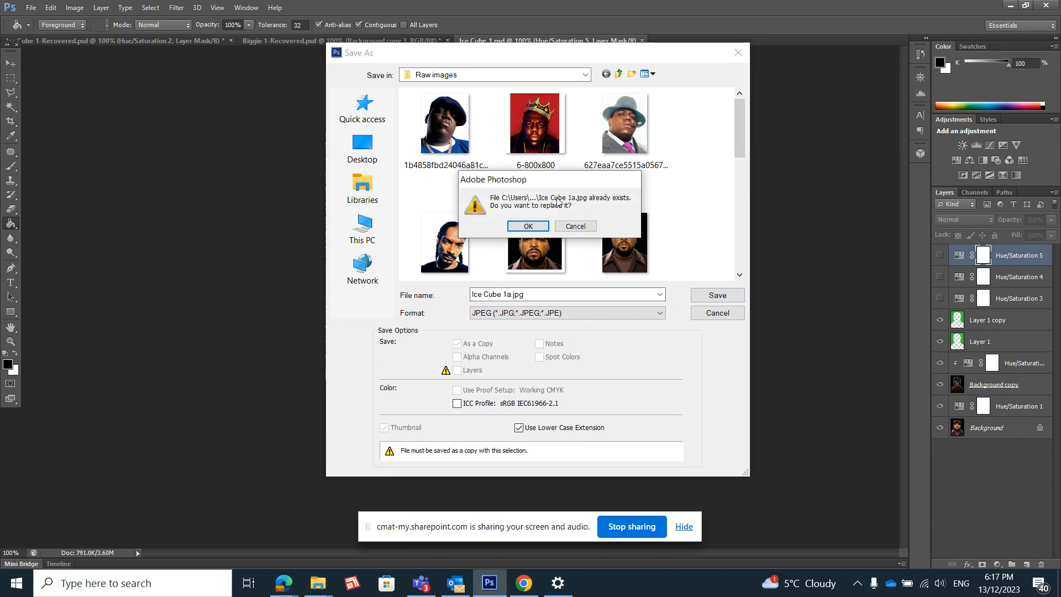
click(543, 227)
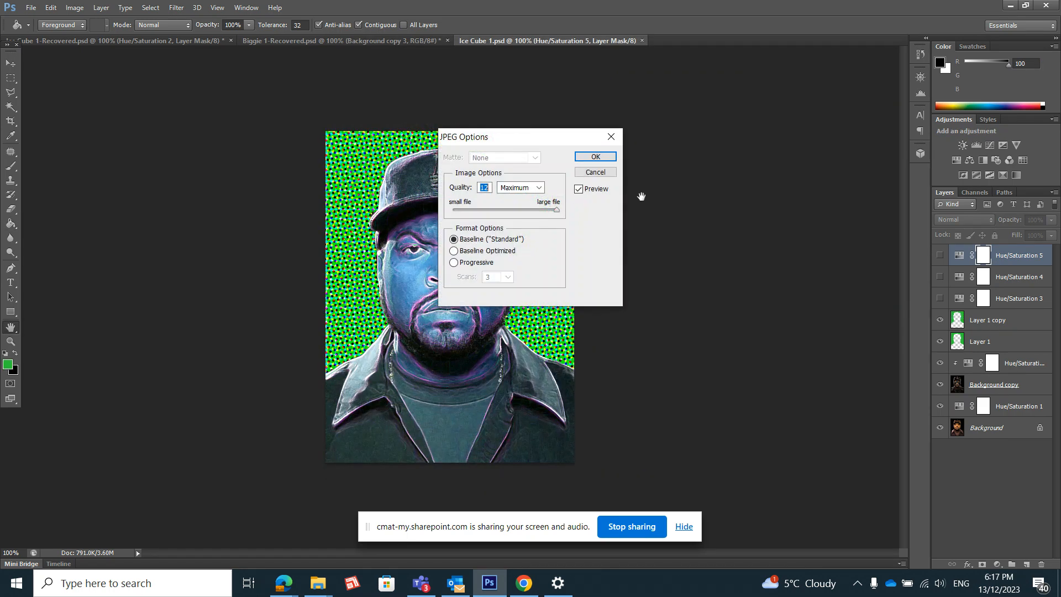
click(608, 160)
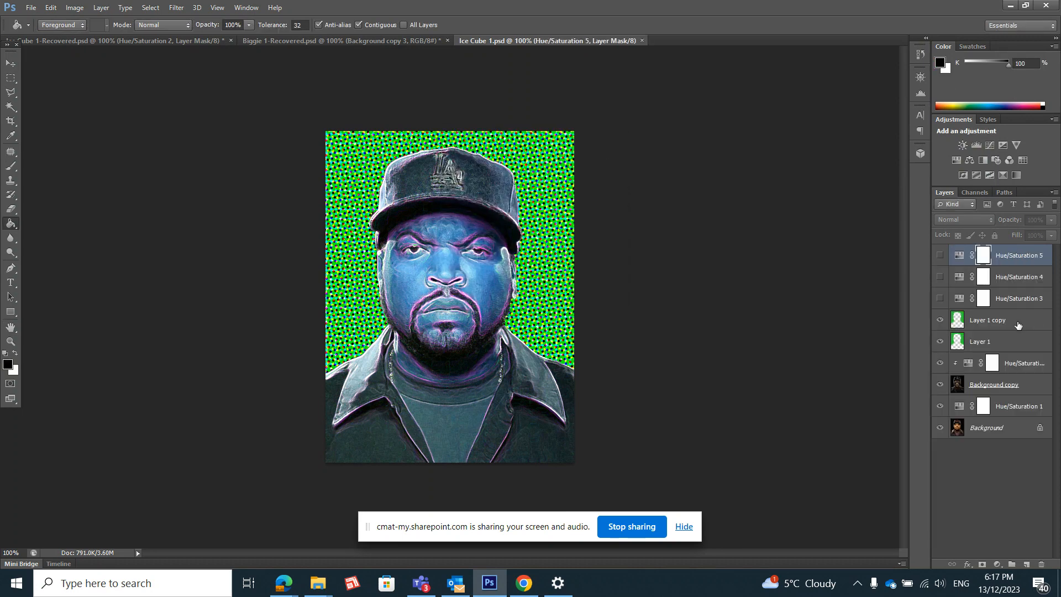
- Show the Hue/Saturation 3 layer and save that version as the JPEG Ice Cube 1b.jpg in Raw images, replacing the existing file
click(940, 298)
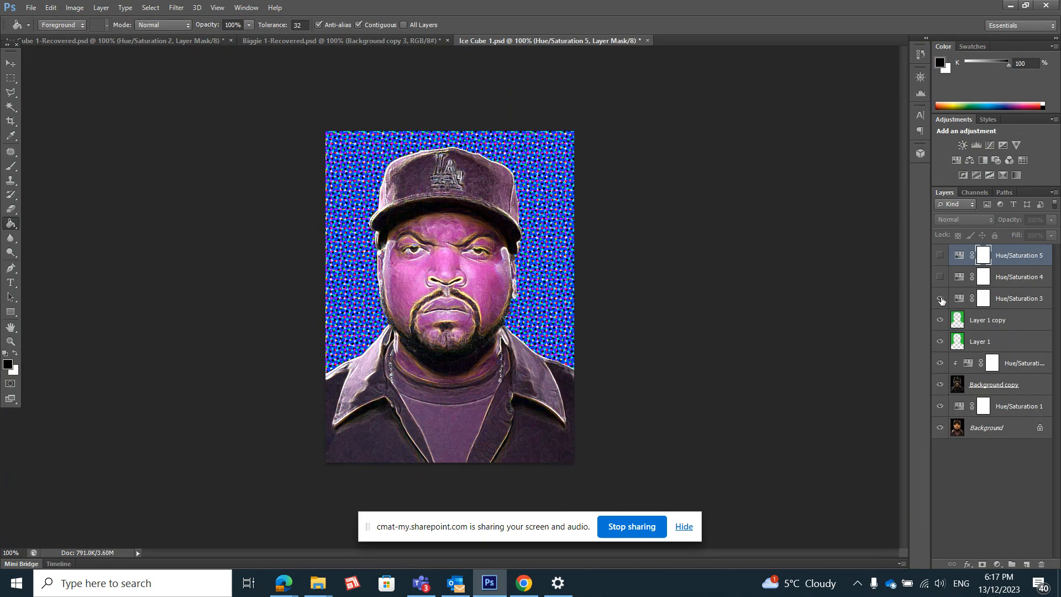
click(30, 8)
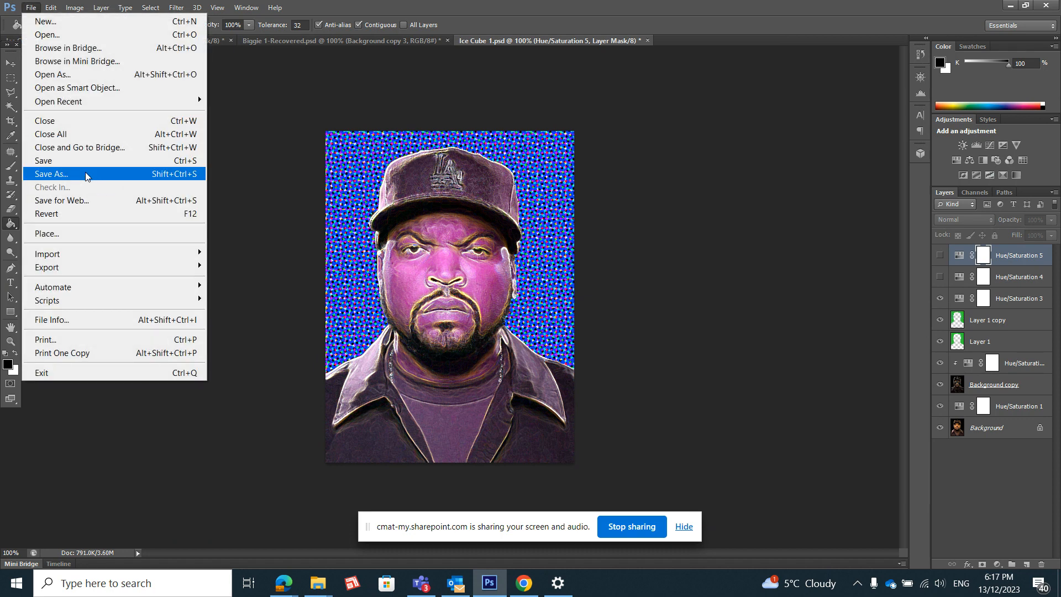
click(84, 174)
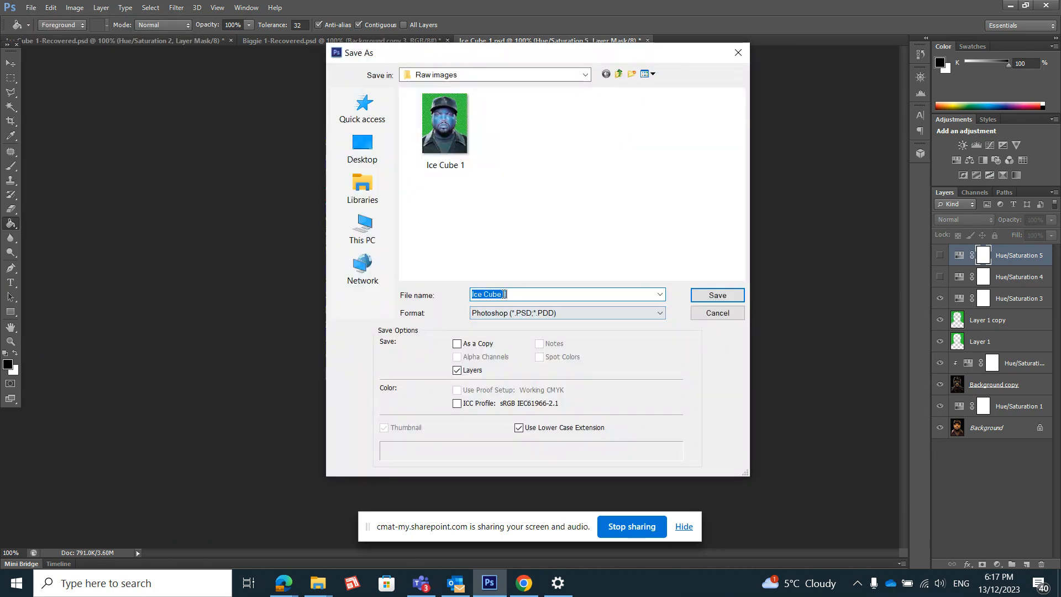
click(511, 294)
text(b)
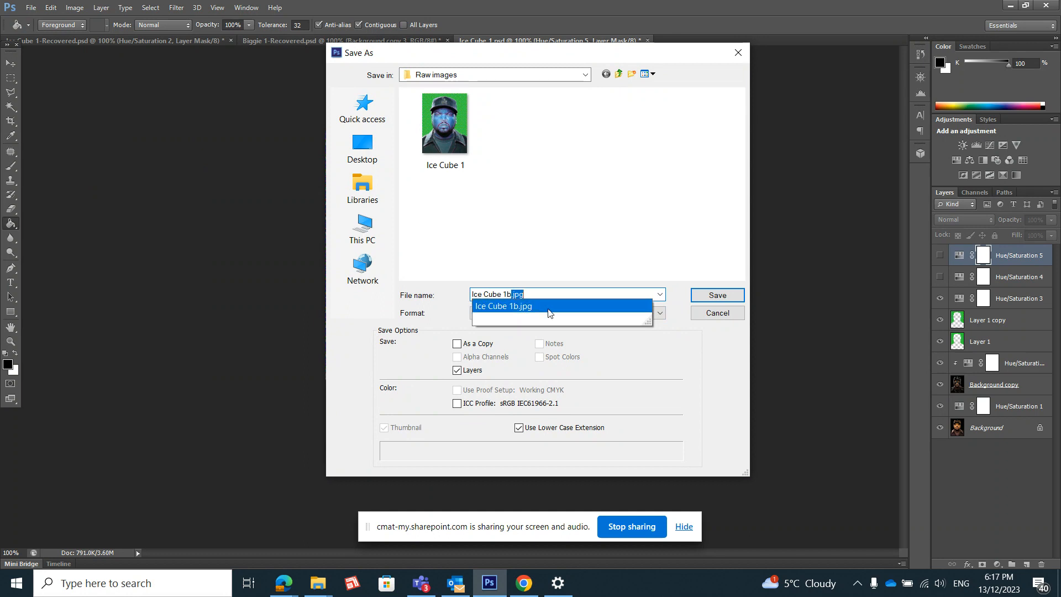
click(547, 307)
click(549, 313)
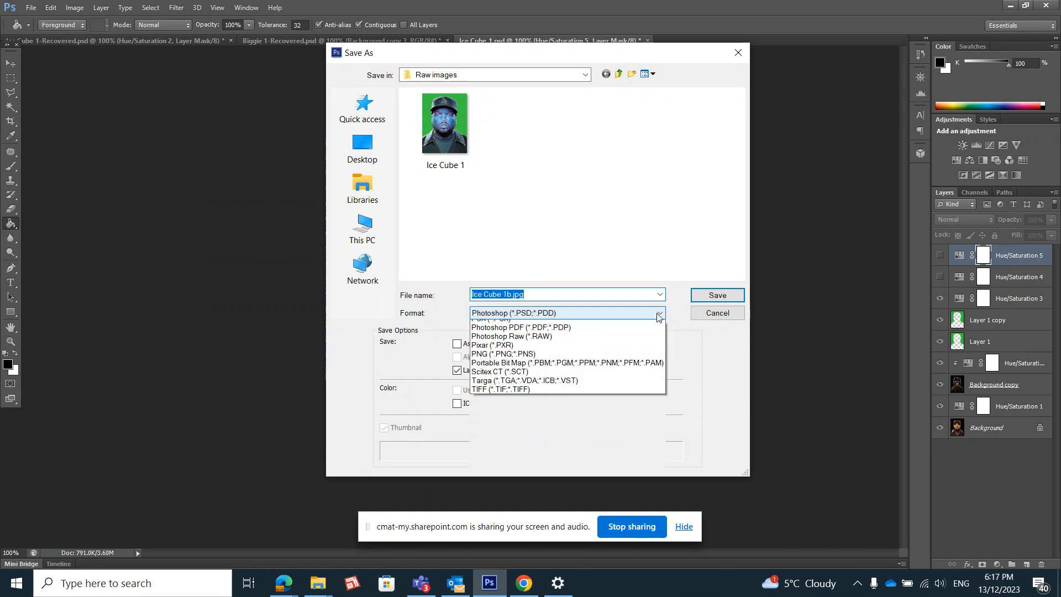
click(562, 405)
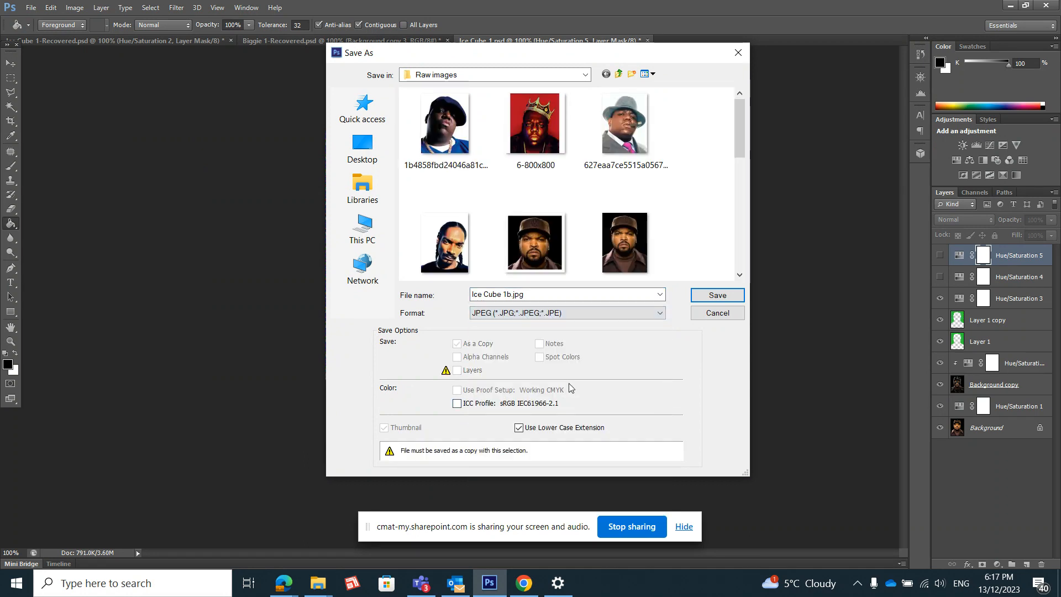
click(732, 298)
key(Return)
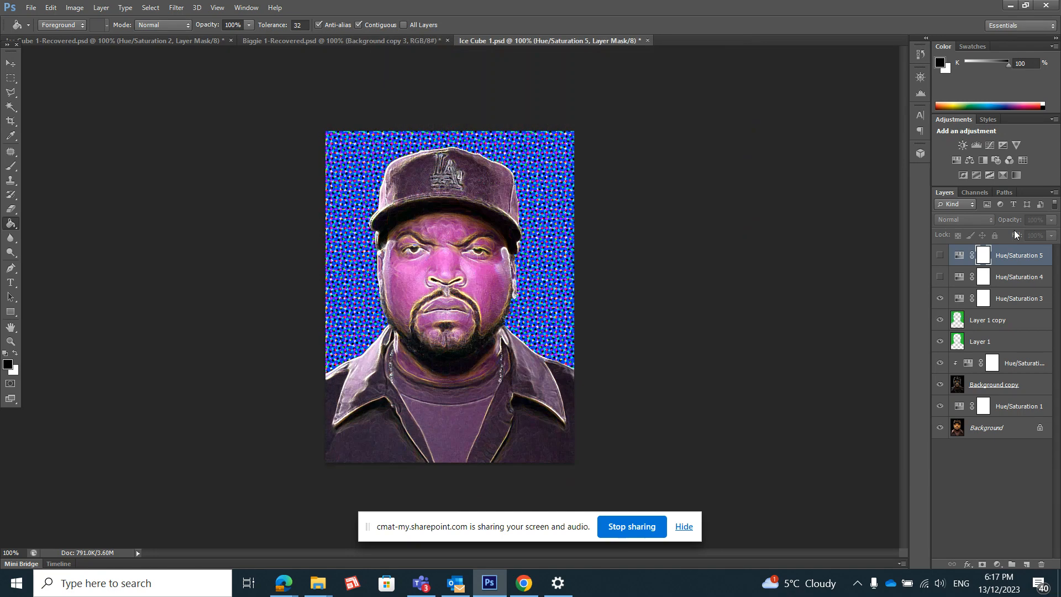
click(596, 156)
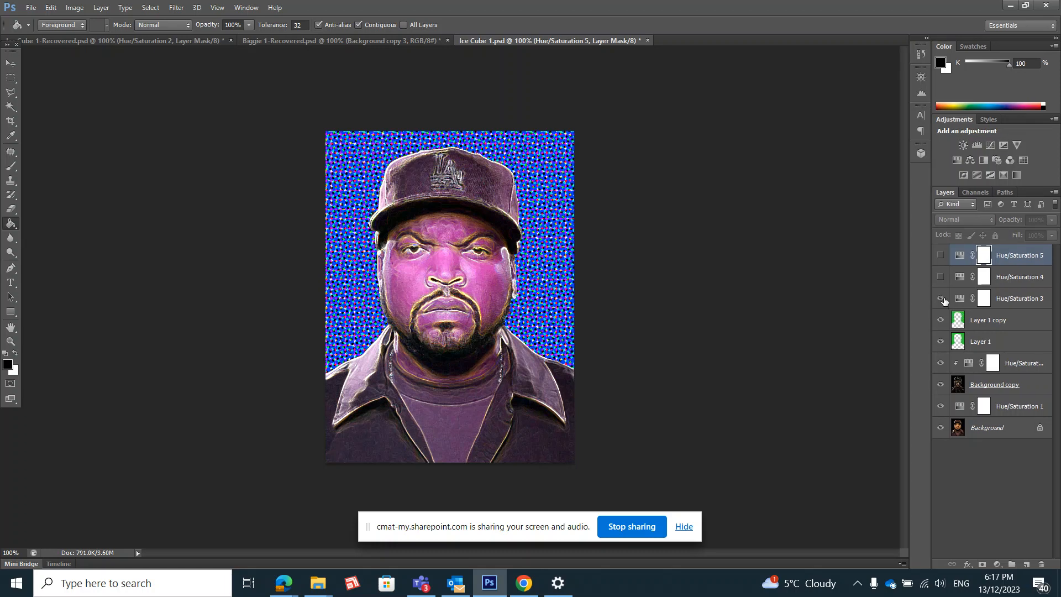
- Hide the Hue/Saturation 3 layer and show the Hue/Saturation 4 layer instead
click(940, 298)
click(940, 297)
click(940, 299)
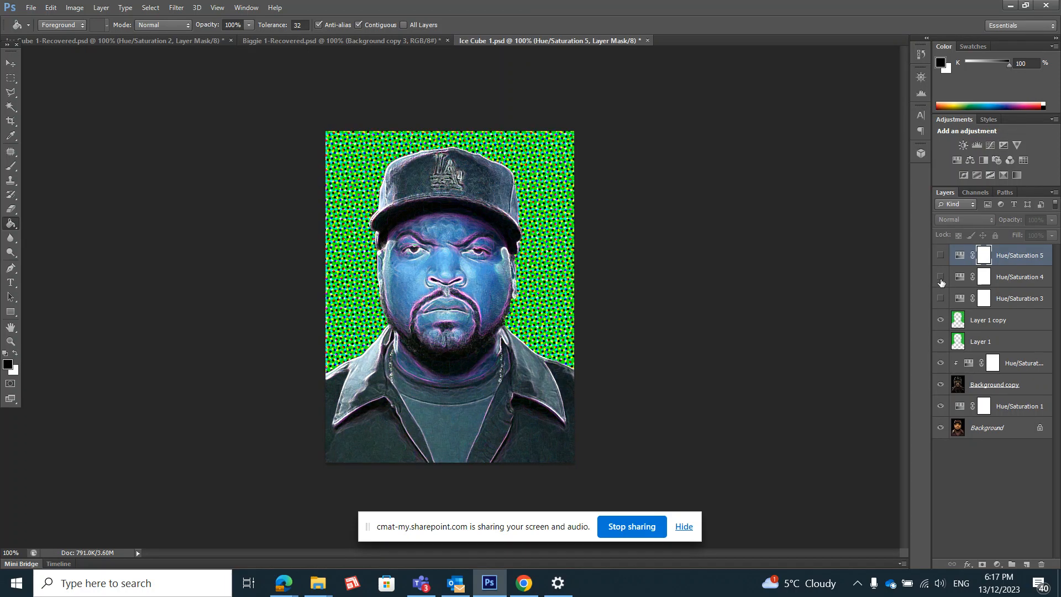
click(941, 277)
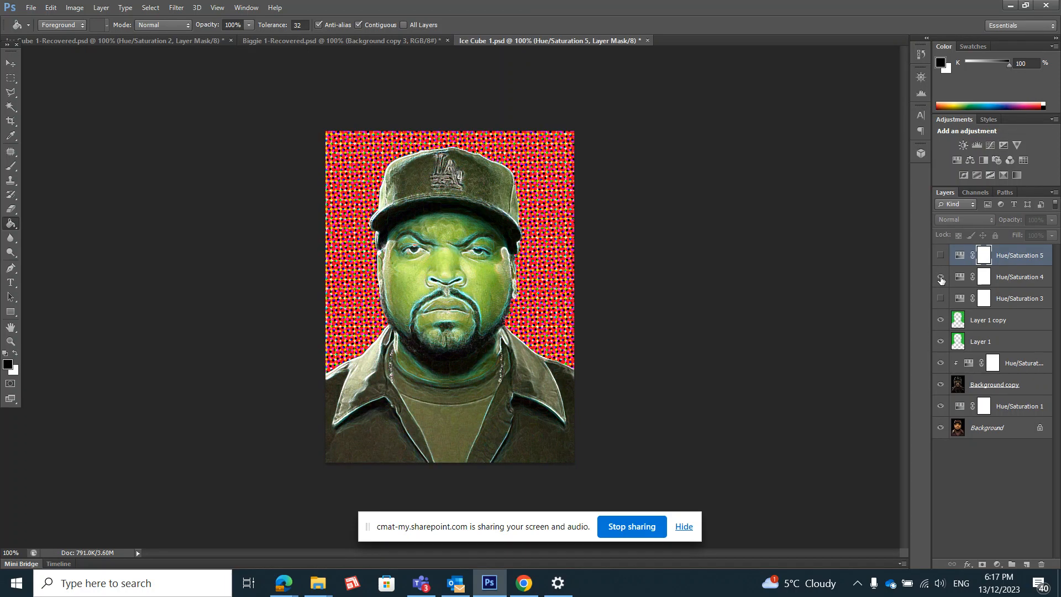
- Save a JPEG copy of this version as Ice Cube 1c.jpg in Raw images, replacing the existing file and keeping quality 12
click(31, 8)
click(51, 173)
click(511, 293)
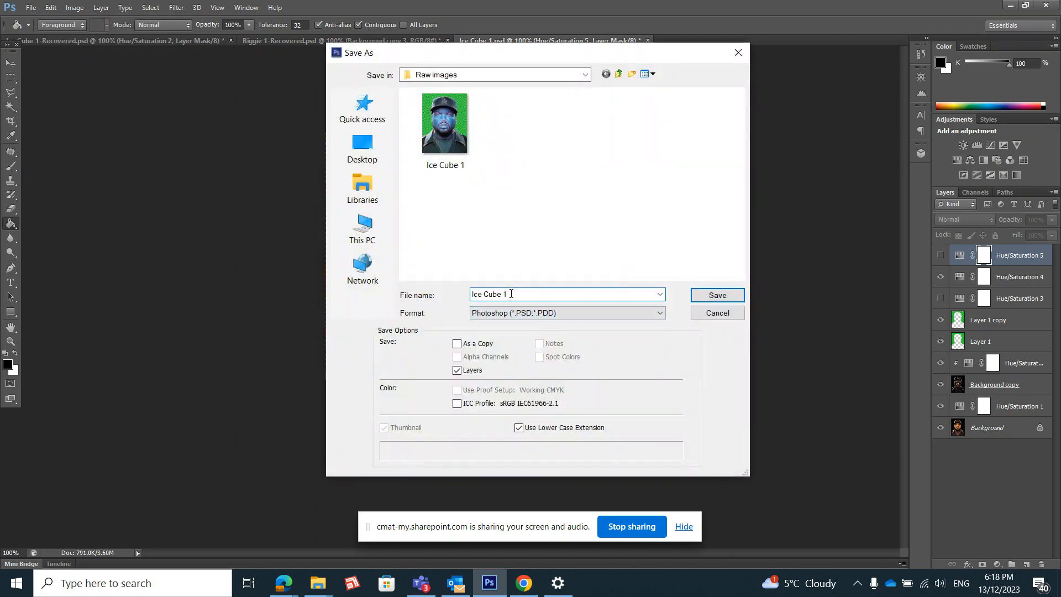
text(c.jpg)
click(660, 314)
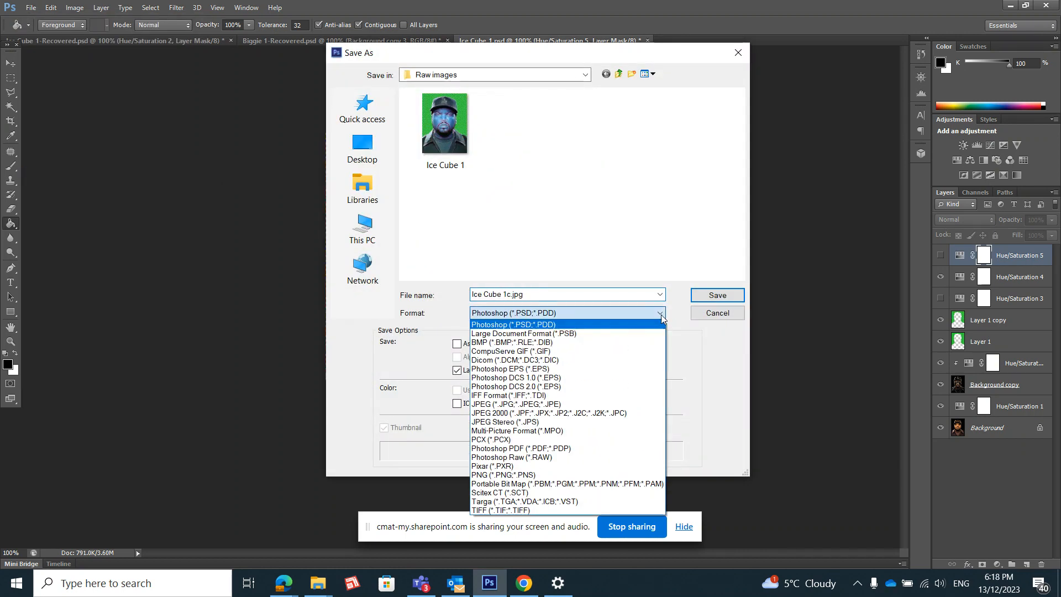
click(584, 406)
click(717, 295)
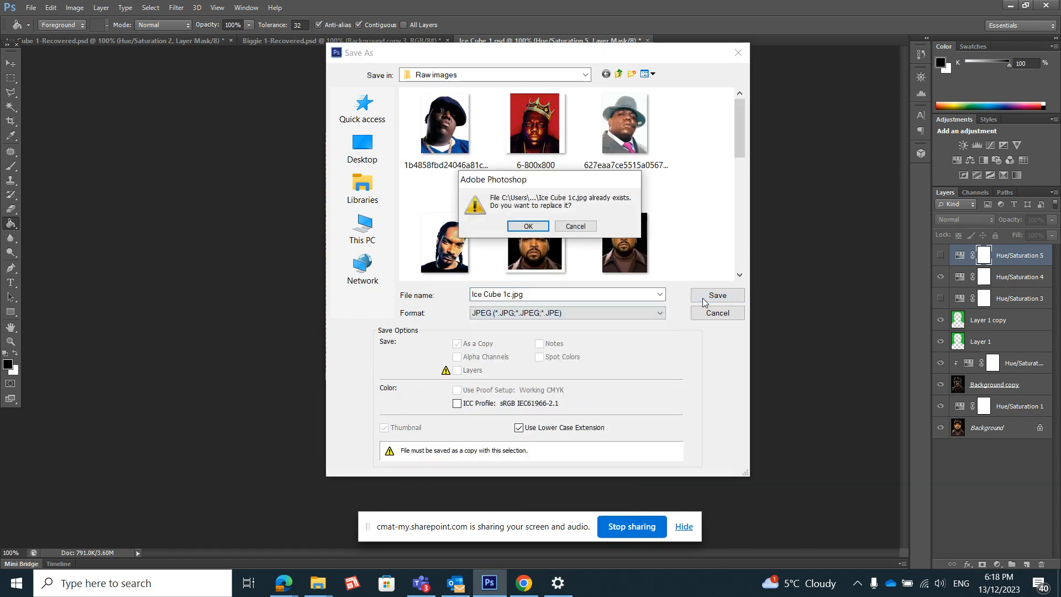
click(528, 228)
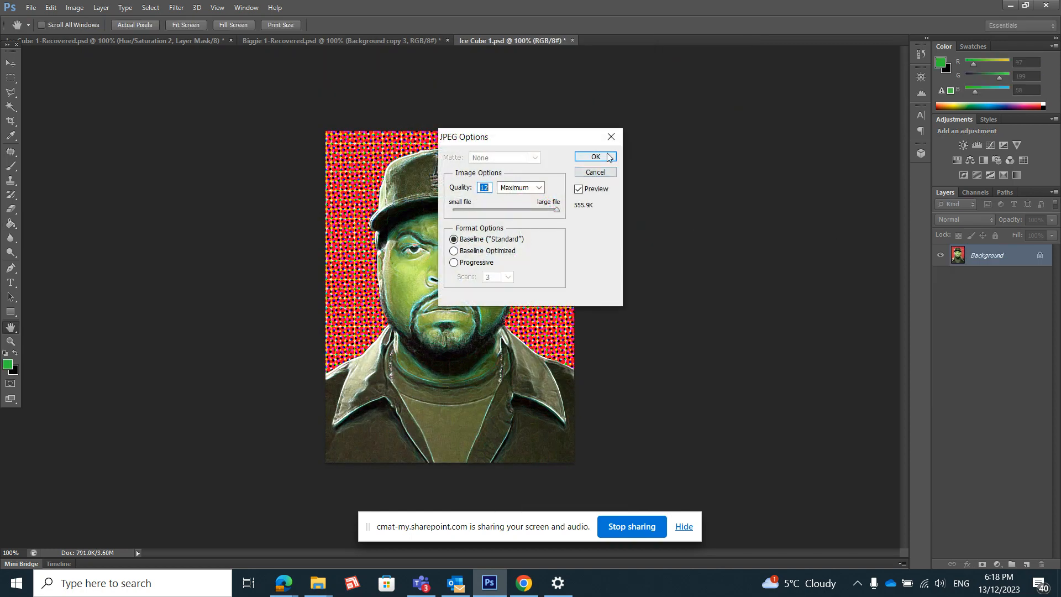
click(604, 158)
- Hide the Hue/Saturation 4 layer and show the Hue/Saturation 5 layer instead
key(ctrl+z)
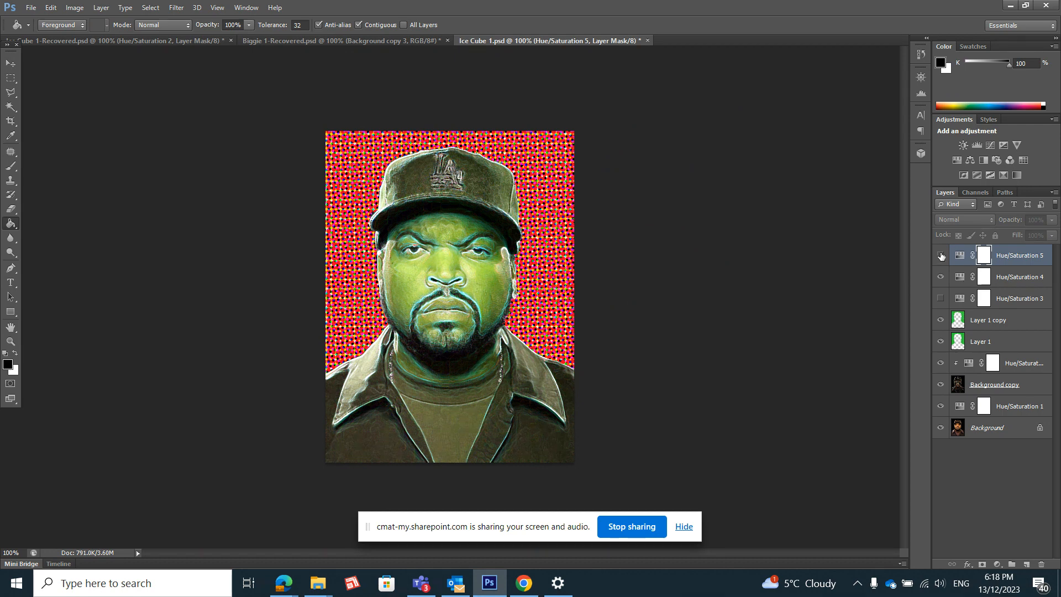
click(941, 277)
click(942, 254)
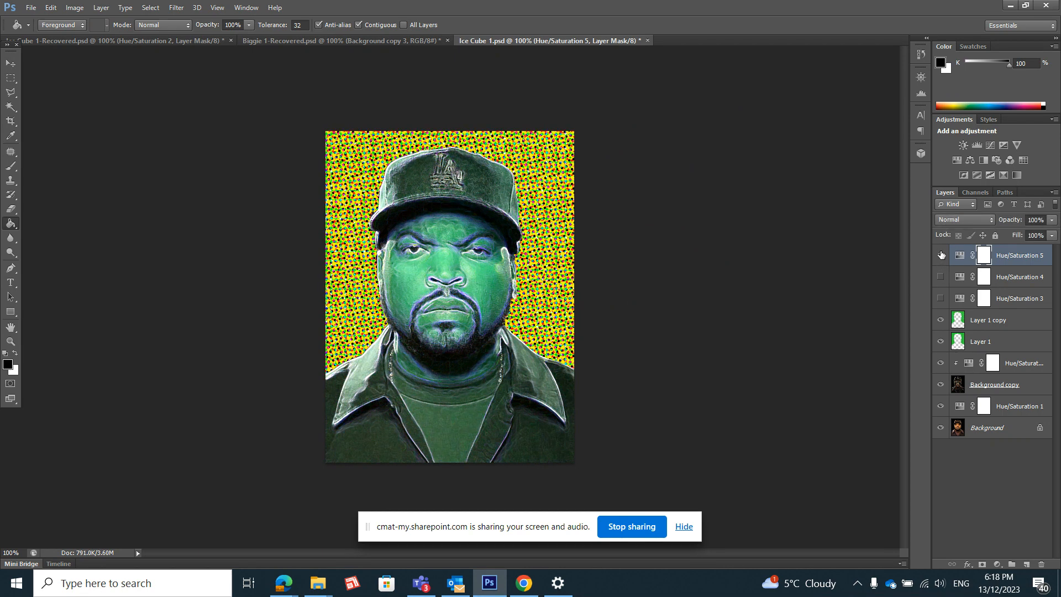
- Save a JPEG copy of this version as Ice Cube 1d.jpg in Raw images, replacing the existing file and keeping quality 12
click(27, 7)
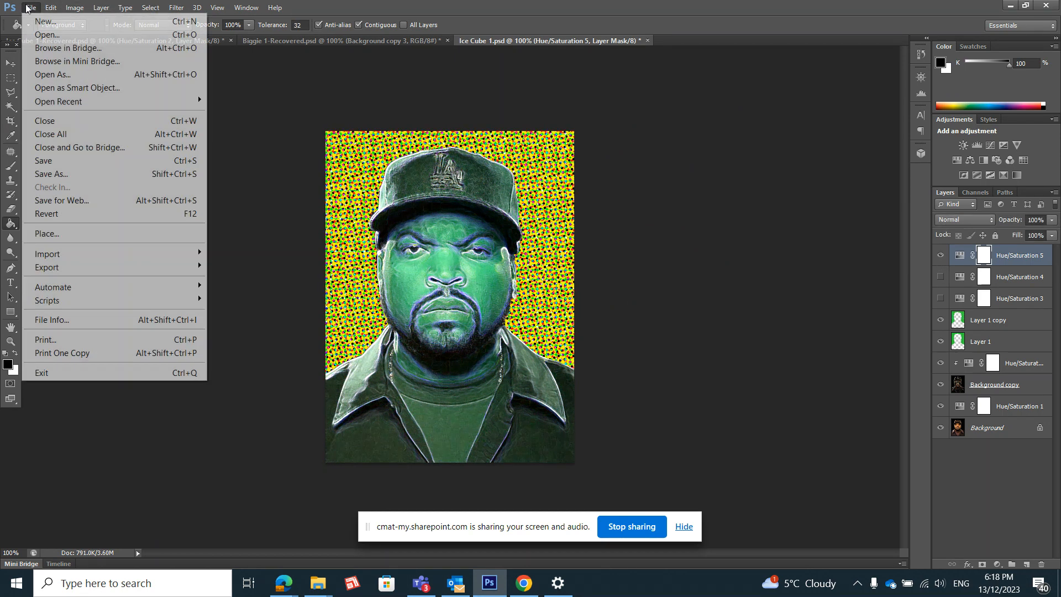
click(61, 175)
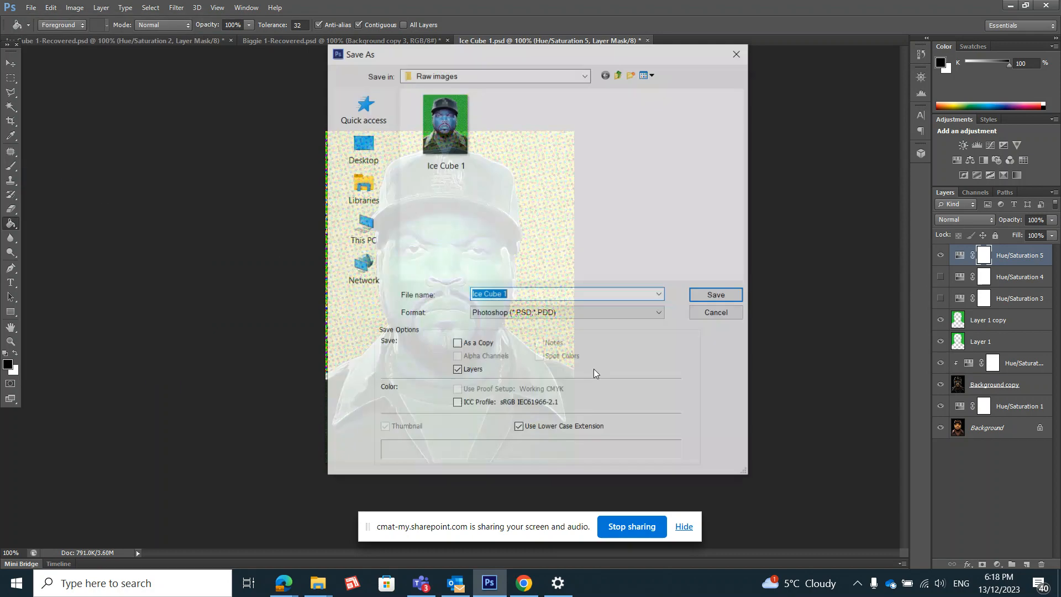
click(527, 299)
text(d.jpg)
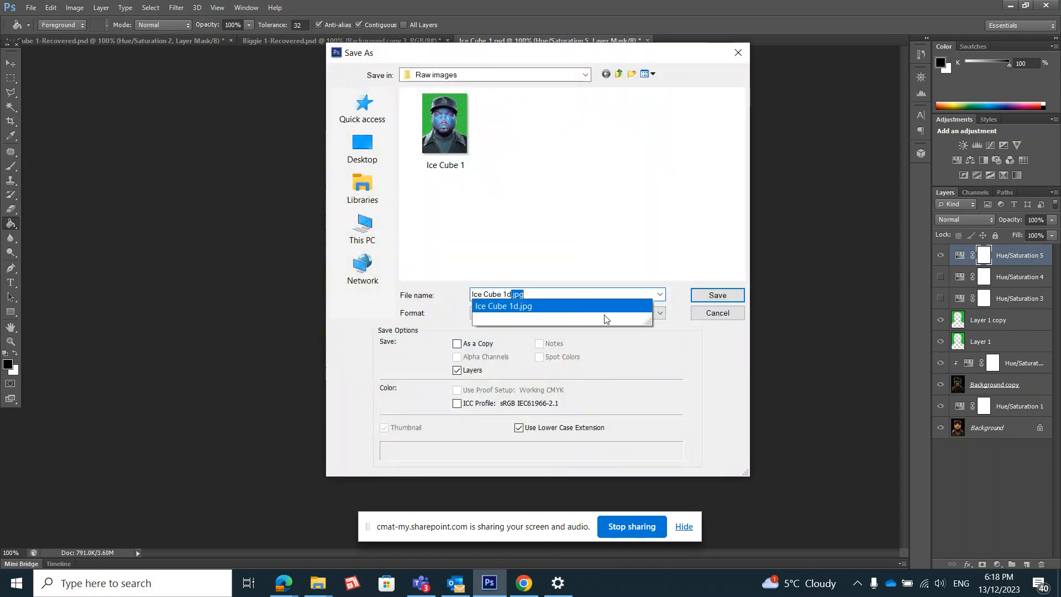
click(660, 314)
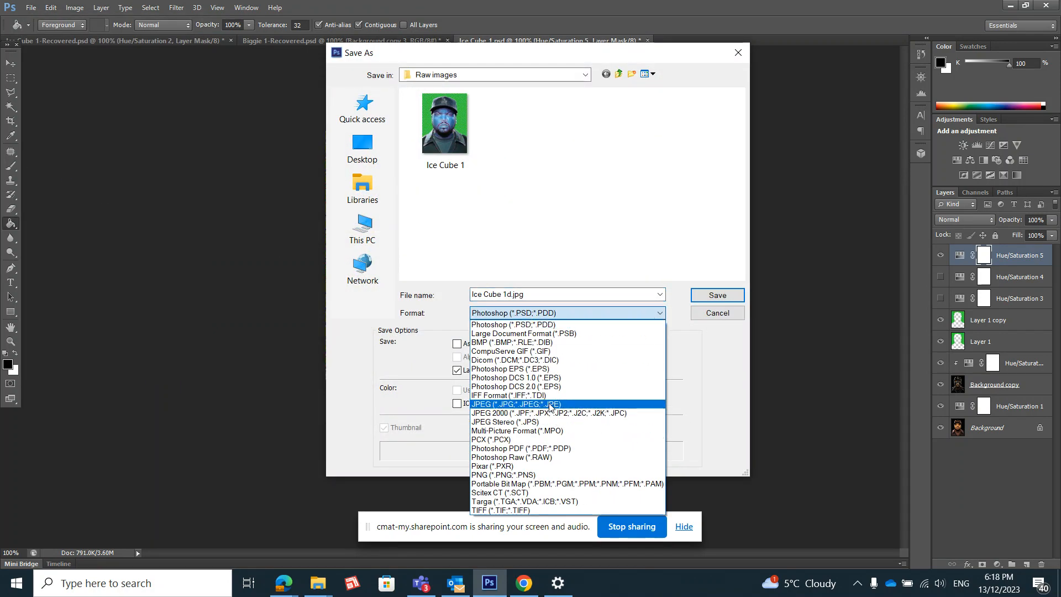
click(608, 410)
click(729, 301)
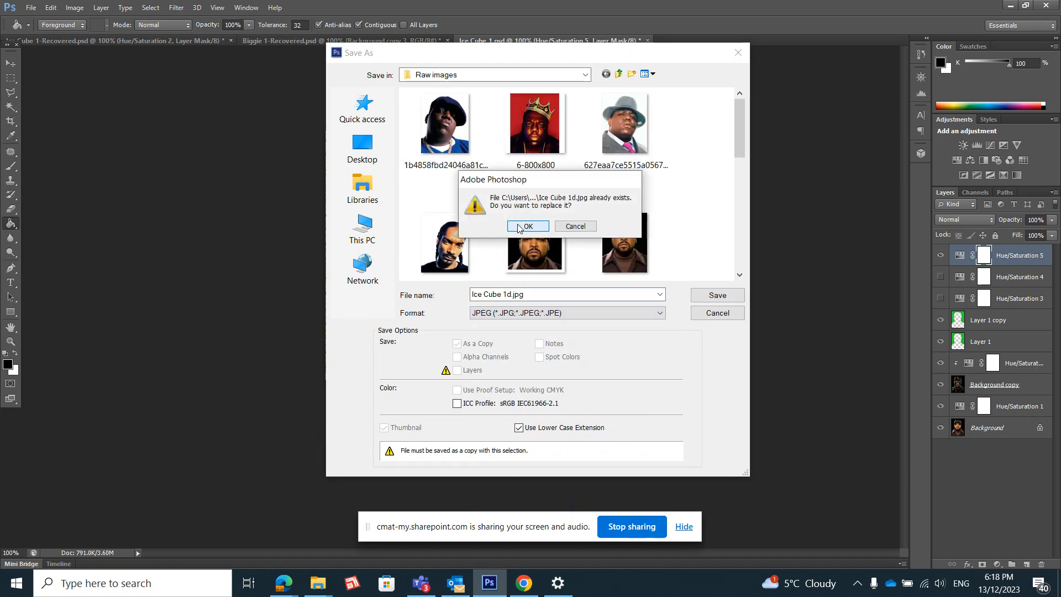
key(Return)
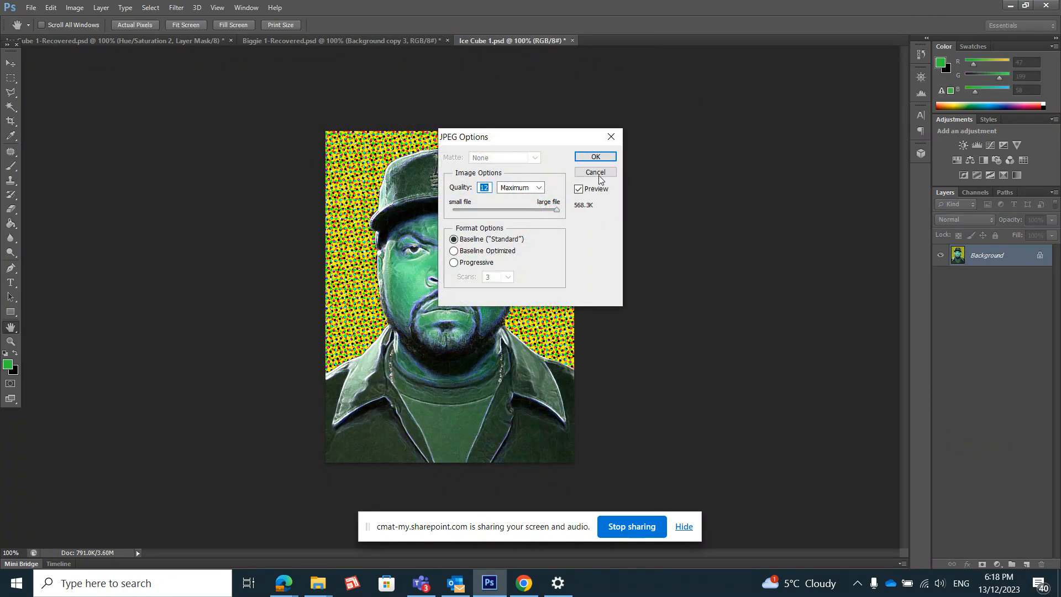
click(596, 157)
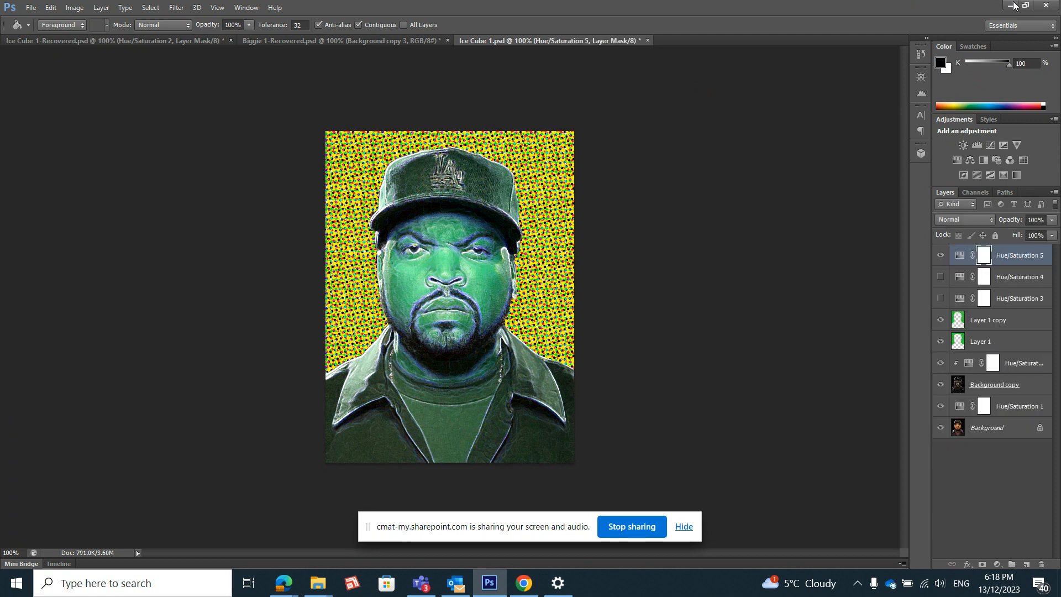
- Minimize Photoshop to view the saved colour versions in the Raw images folder
click(1013, 5)
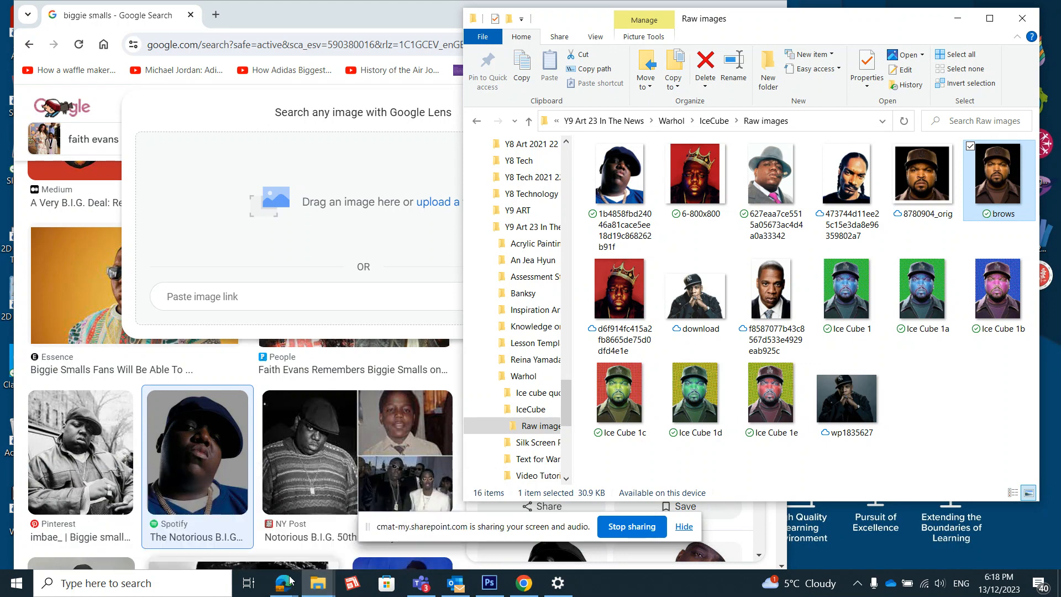
mouse_move(287, 591)
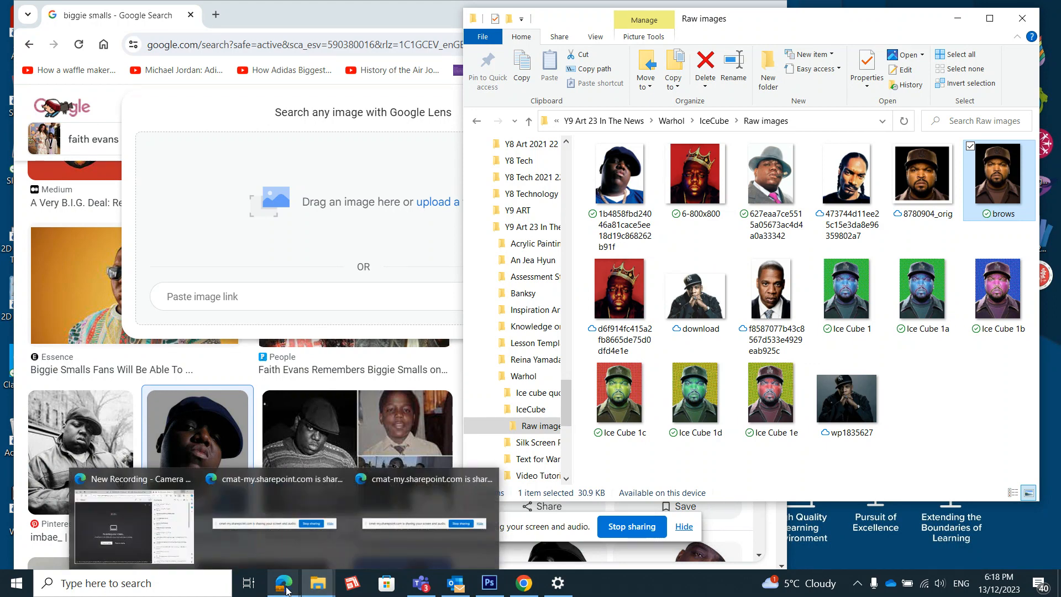